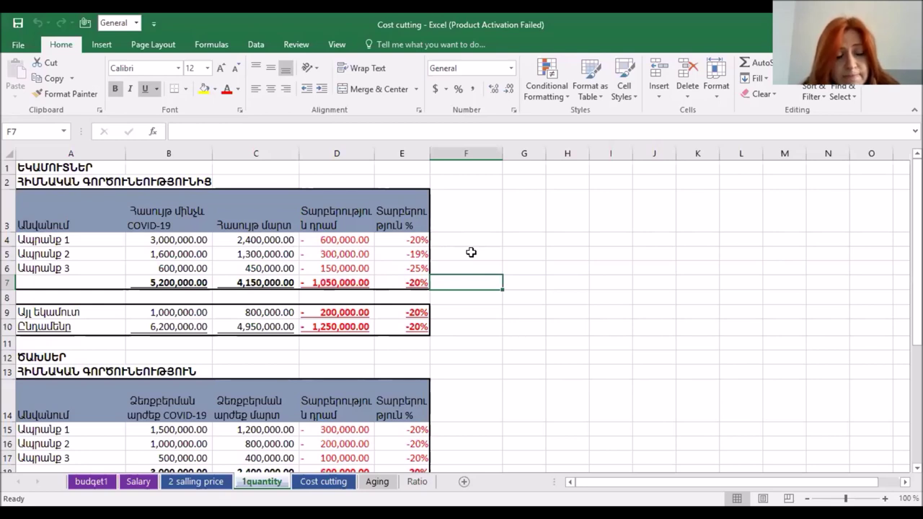
- Examine the other-income row, the product purchase costs, and the March variable and fixed costs on the 1quantity sheet
{"action": "left_click", "coordinate": [9, 312]}
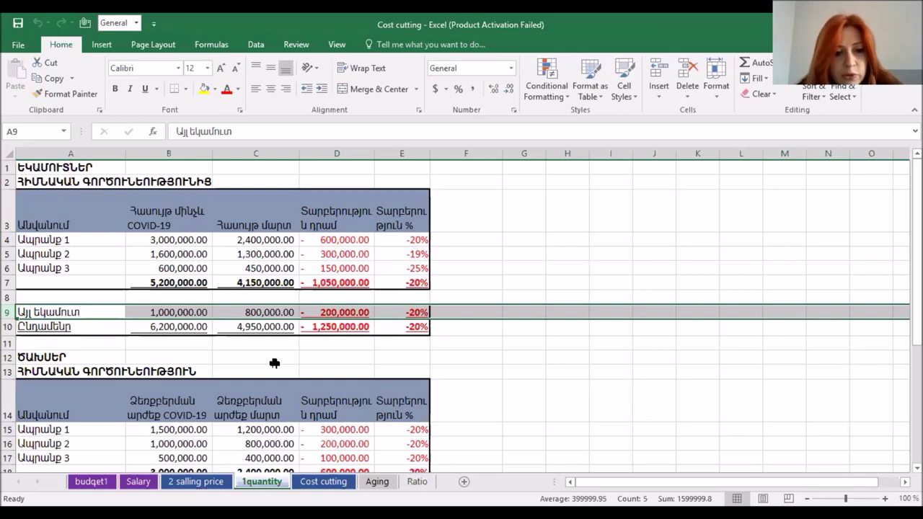
{"action": "scroll", "coordinate": [275, 363], "scroll_direction": "down", "scroll_amount": 1}
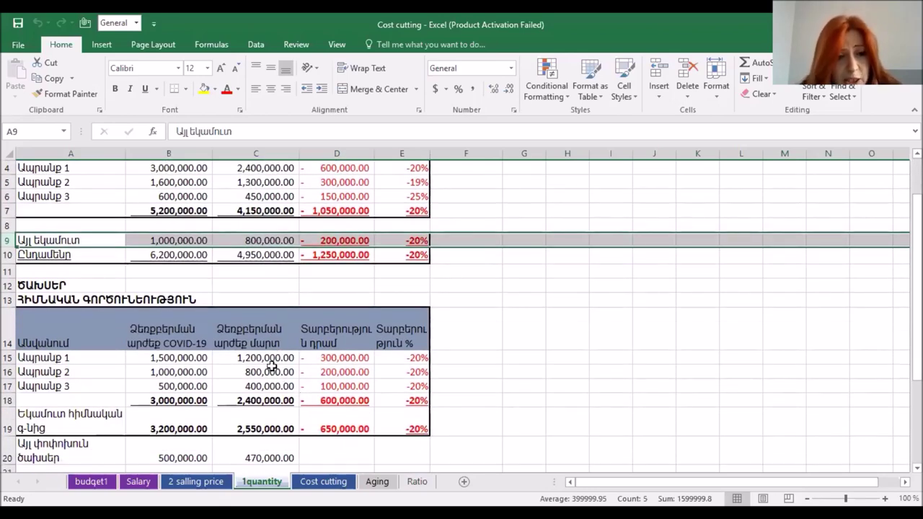
{"action": "scroll", "coordinate": [272, 366], "scroll_direction": "down", "scroll_amount": 1}
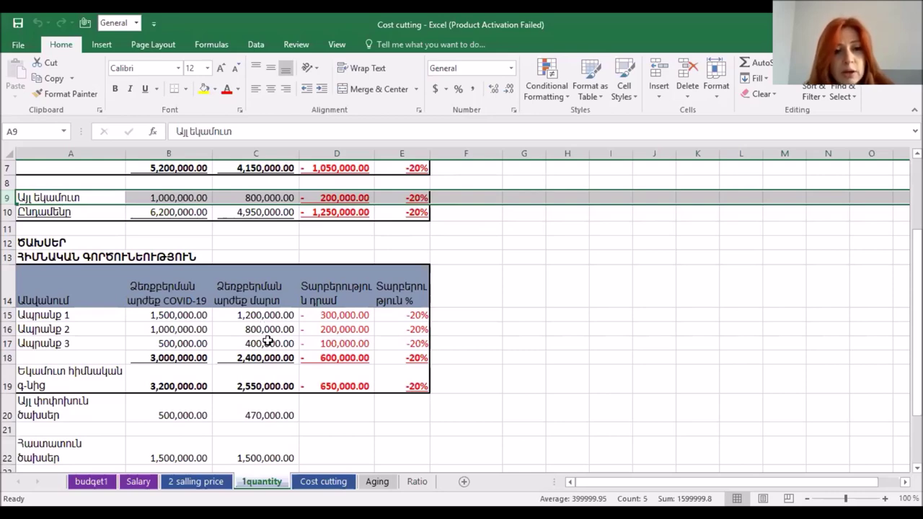
{"action": "scroll", "coordinate": [285, 340], "scroll_direction": "up", "scroll_amount": 2}
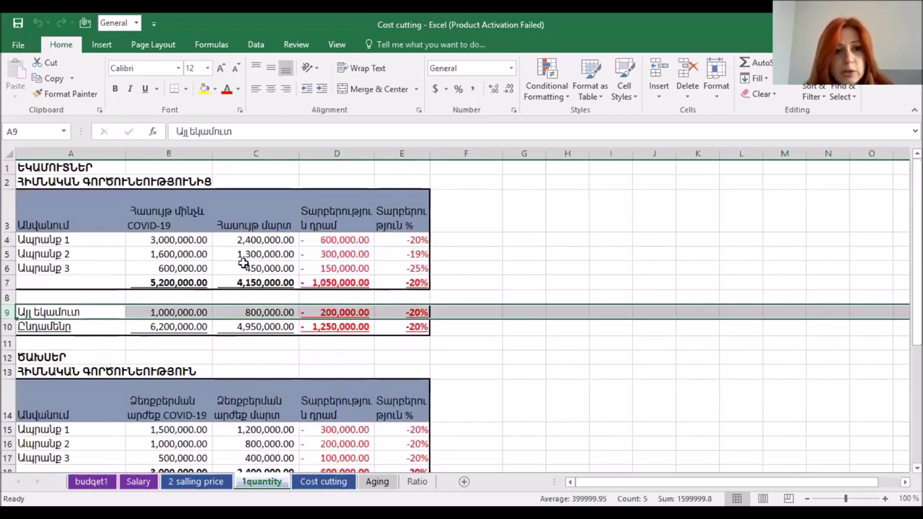
{"action": "scroll", "coordinate": [301, 410], "scroll_direction": "down", "scroll_amount": 2}
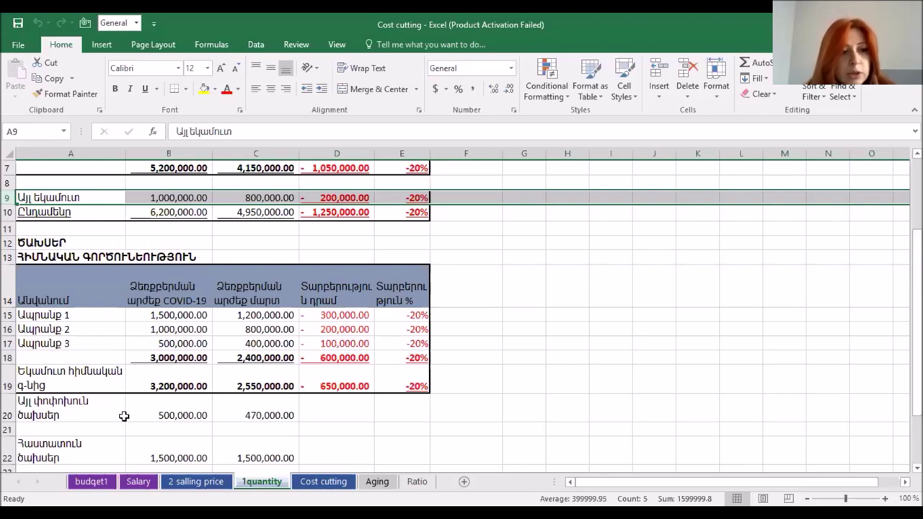
{"action": "scroll", "coordinate": [175, 414], "scroll_direction": "down", "scroll_amount": 2}
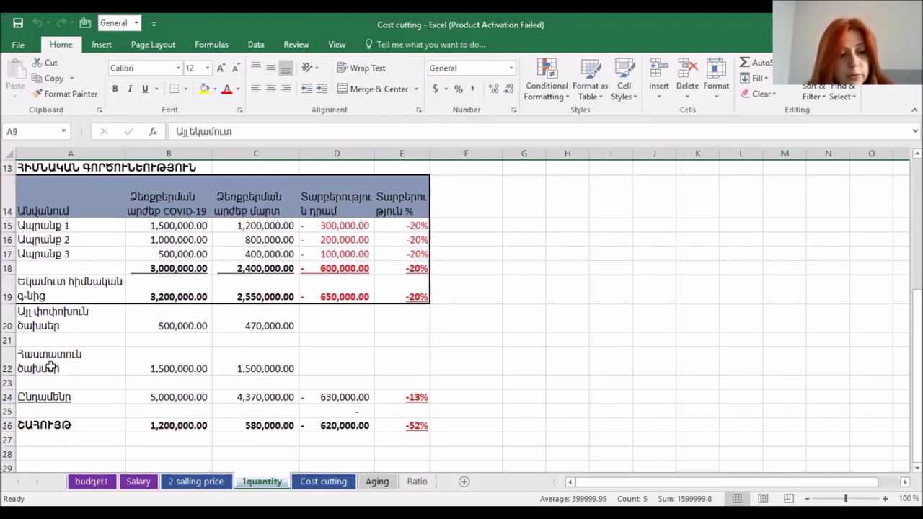
{"action": "left_click", "coordinate": [264, 324]}
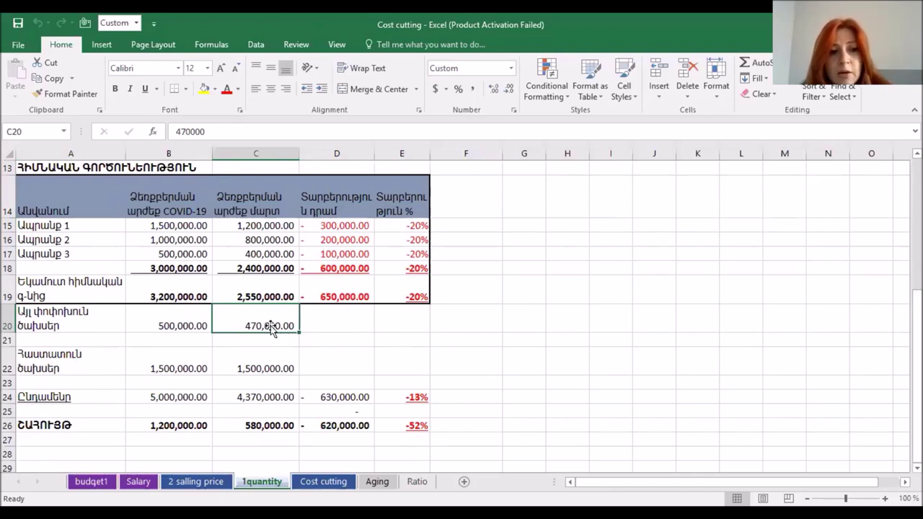
{"action": "left_click", "coordinate": [254, 367]}
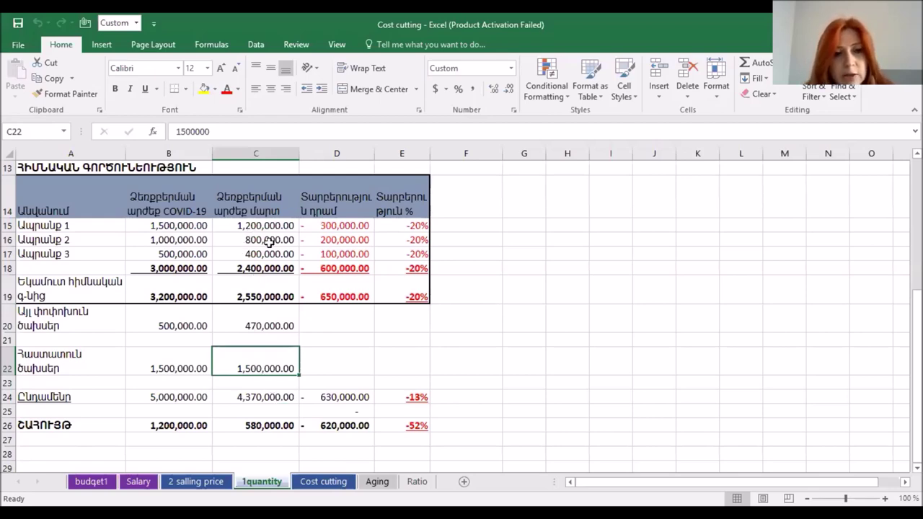
- Compare the income totals with the expense totals and inspect the percentage change in profit in E26
{"action": "scroll", "coordinate": [267, 240], "scroll_direction": "up", "scroll_amount": 4}
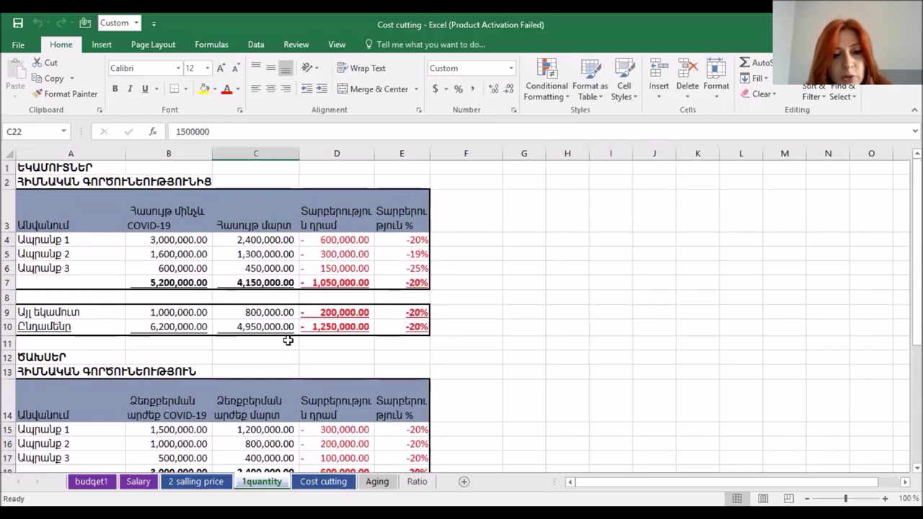
{"action": "scroll", "coordinate": [343, 422], "scroll_direction": "down", "scroll_amount": 3}
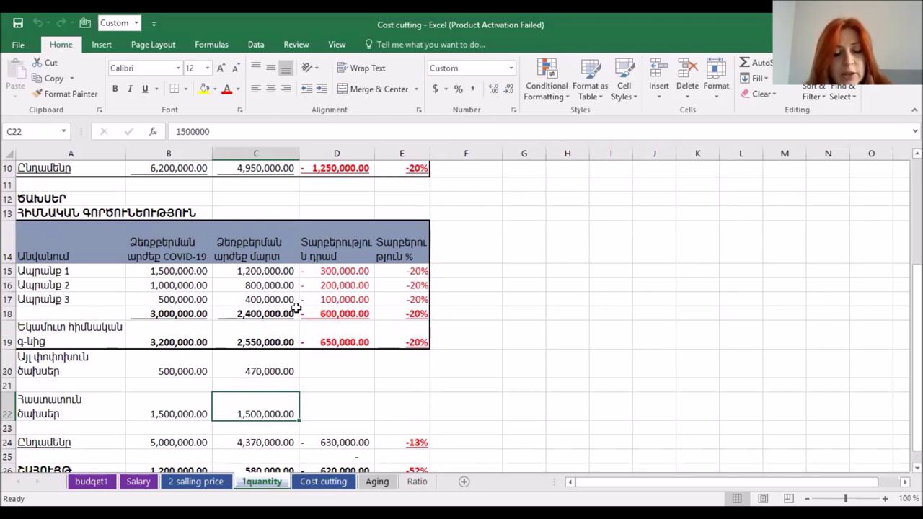
{"action": "scroll", "coordinate": [296, 308], "scroll_direction": "down", "scroll_amount": 2}
{"action": "left_click", "coordinate": [220, 407]}
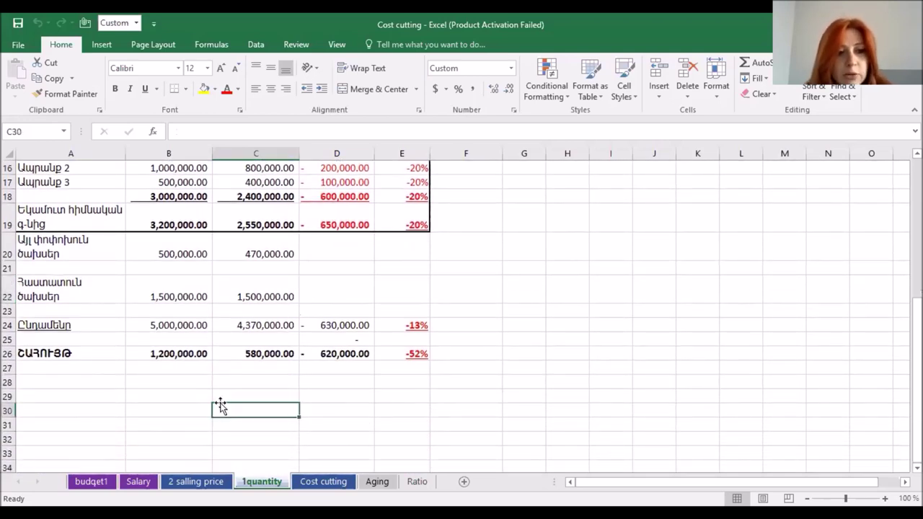
{"action": "left_click", "coordinate": [120, 367]}
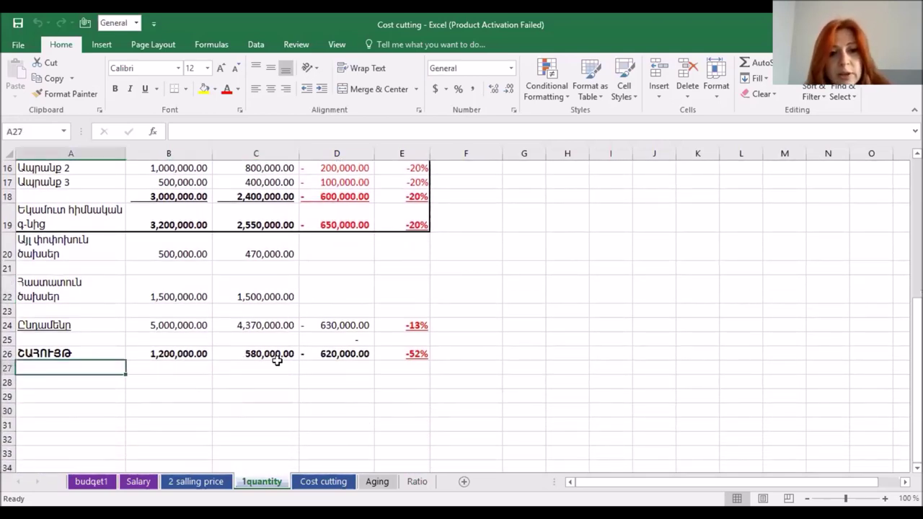
{"action": "left_click", "coordinate": [425, 356]}
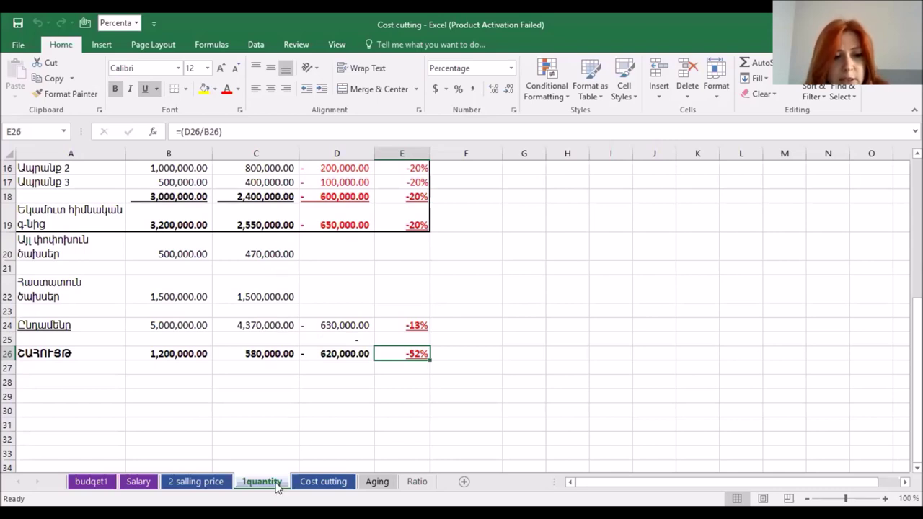
- Open the 2 salling price sheet and examine its income figures, product purchase costs and the margin percentages in row 20
{"action": "left_click", "coordinate": [201, 488]}
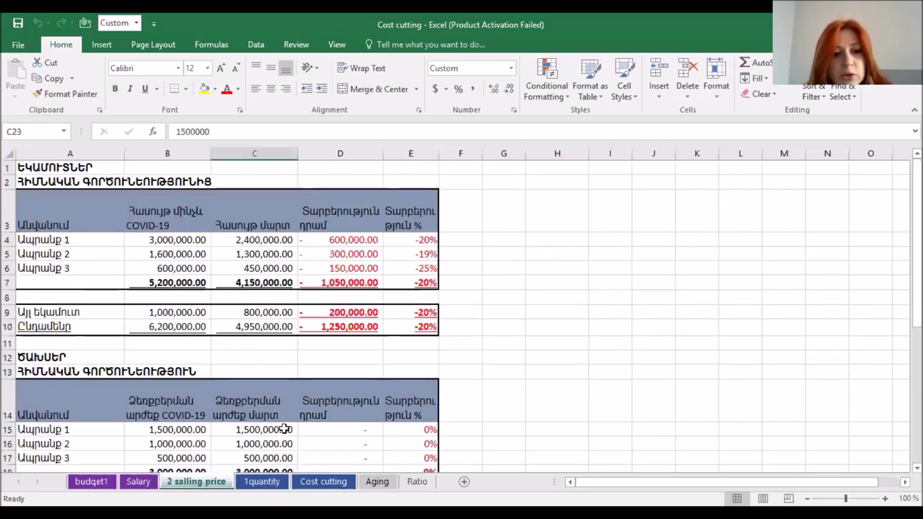
{"action": "scroll", "coordinate": [286, 432], "scroll_direction": "down", "scroll_amount": 1}
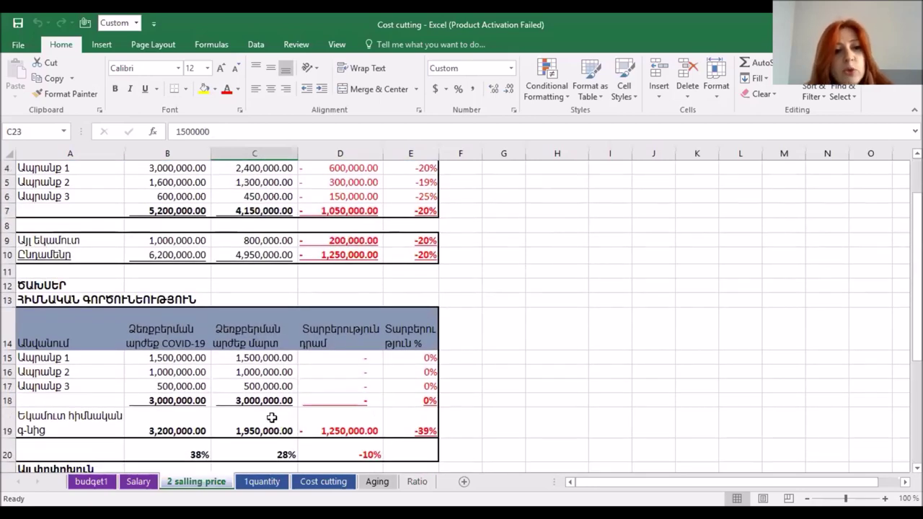
{"action": "scroll", "coordinate": [265, 410], "scroll_direction": "up", "scroll_amount": 1}
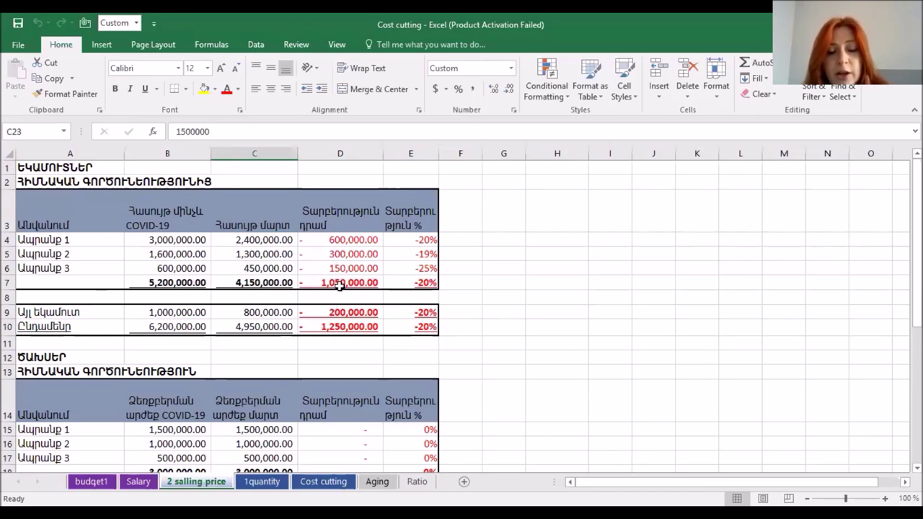
{"action": "scroll", "coordinate": [367, 284], "scroll_direction": "down", "scroll_amount": 1}
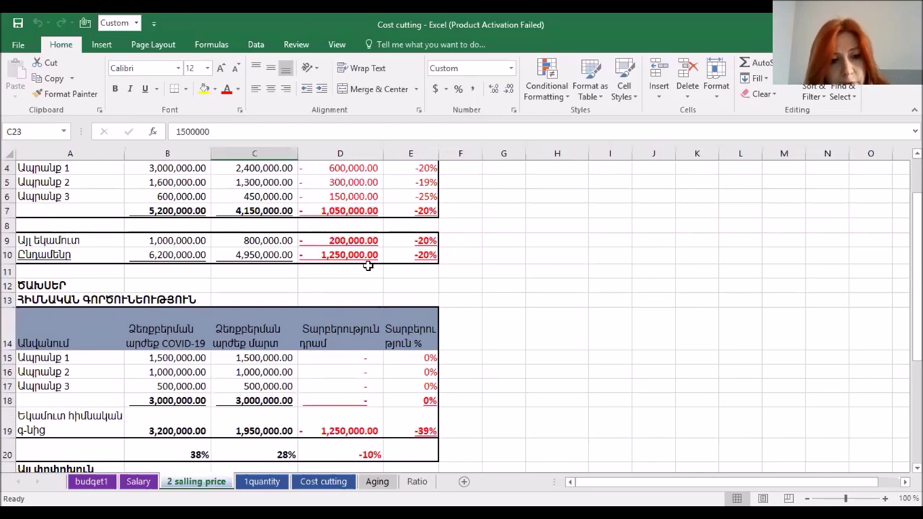
{"action": "scroll", "coordinate": [368, 266], "scroll_direction": "down", "scroll_amount": 1}
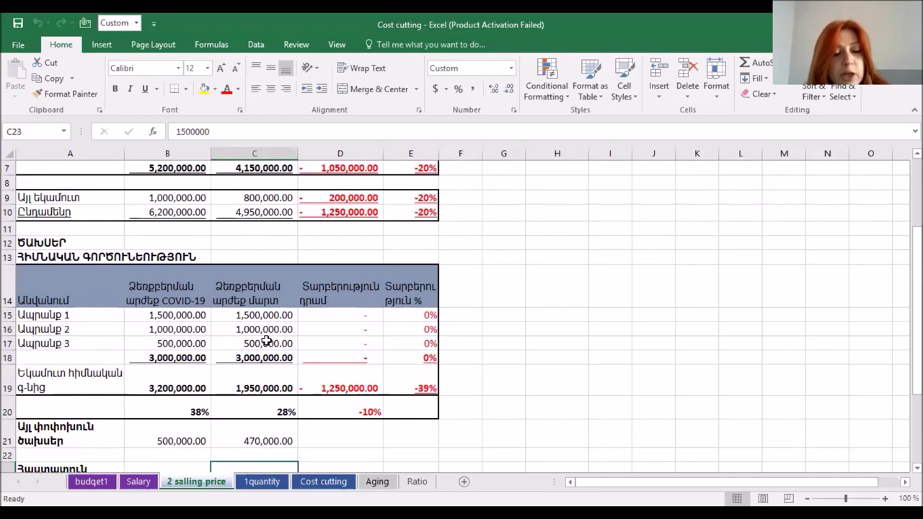
{"action": "left_click", "coordinate": [9, 408]}
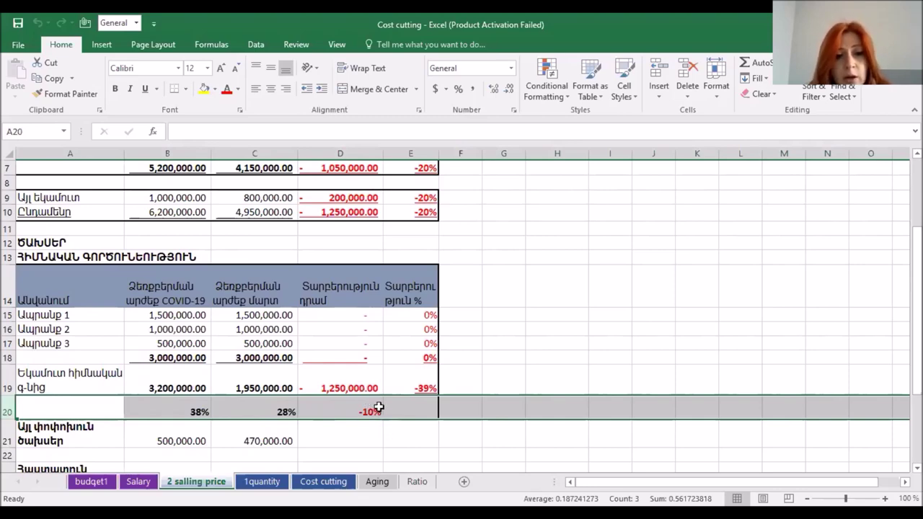
- Review the expense rows and the March profit formula in C27, comparing them with the income and purchase cost tables
{"action": "scroll", "coordinate": [378, 409], "scroll_direction": "down", "scroll_amount": 1}
{"action": "scroll", "coordinate": [408, 376], "scroll_direction": "down", "scroll_amount": 1}
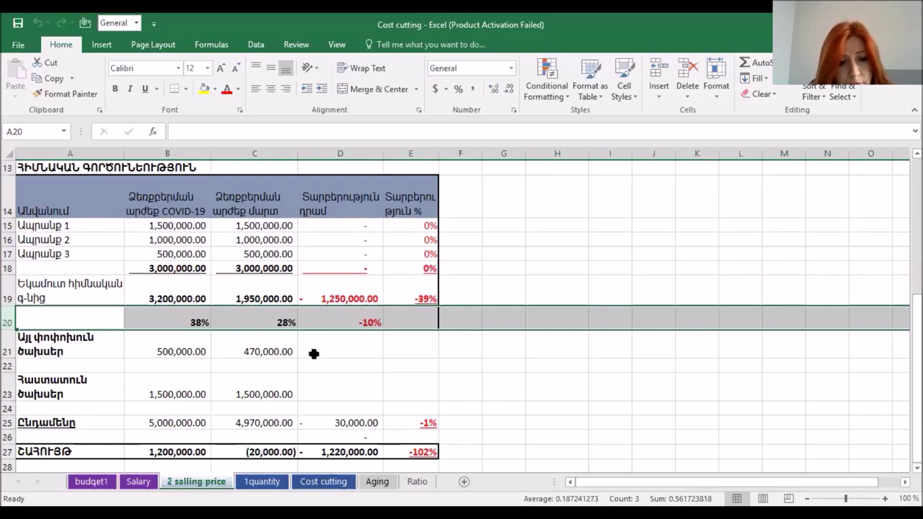
{"action": "scroll", "coordinate": [331, 370], "scroll_direction": "down", "scroll_amount": 1}
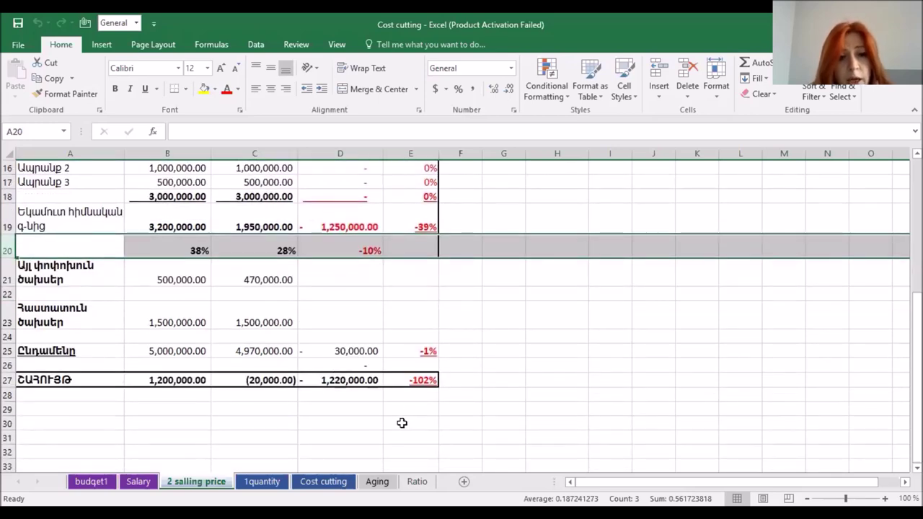
{"action": "left_click", "coordinate": [400, 422]}
{"action": "left_click", "coordinate": [278, 379]}
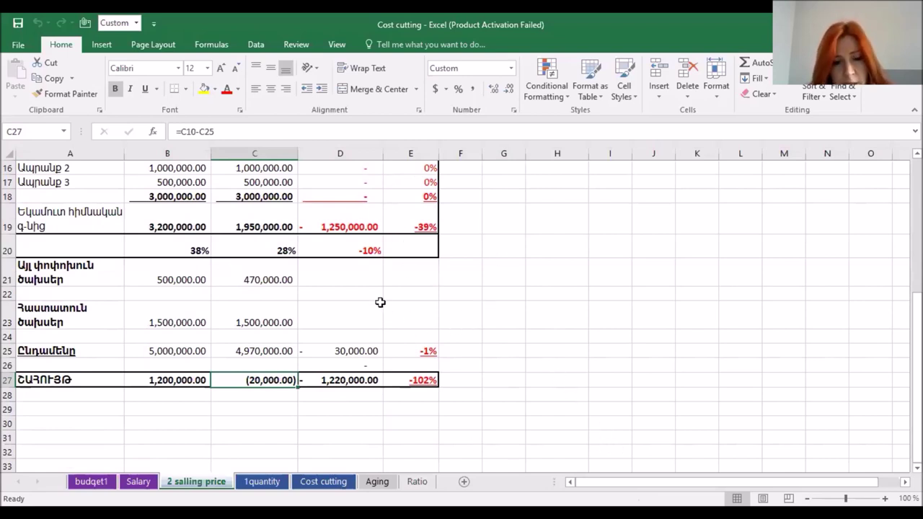
{"action": "scroll", "coordinate": [321, 242], "scroll_direction": "up", "scroll_amount": 1}
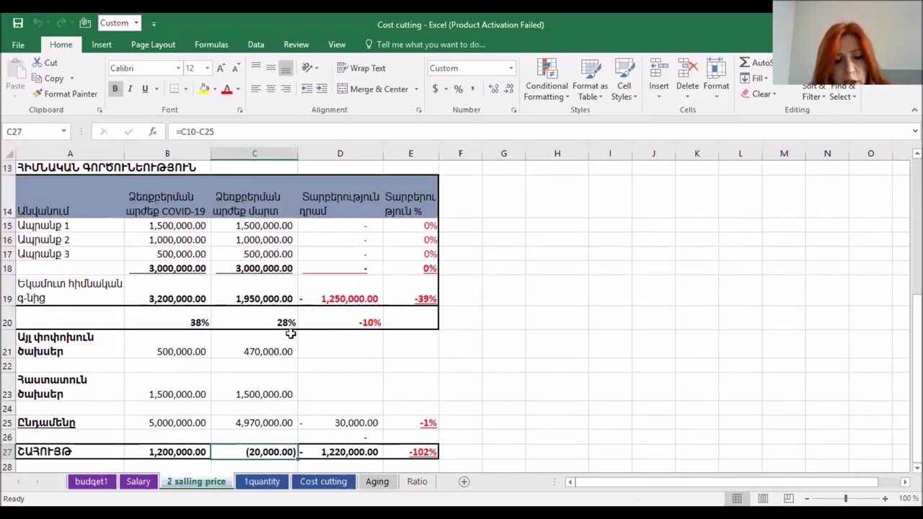
{"action": "scroll", "coordinate": [305, 212], "scroll_direction": "up", "scroll_amount": 4}
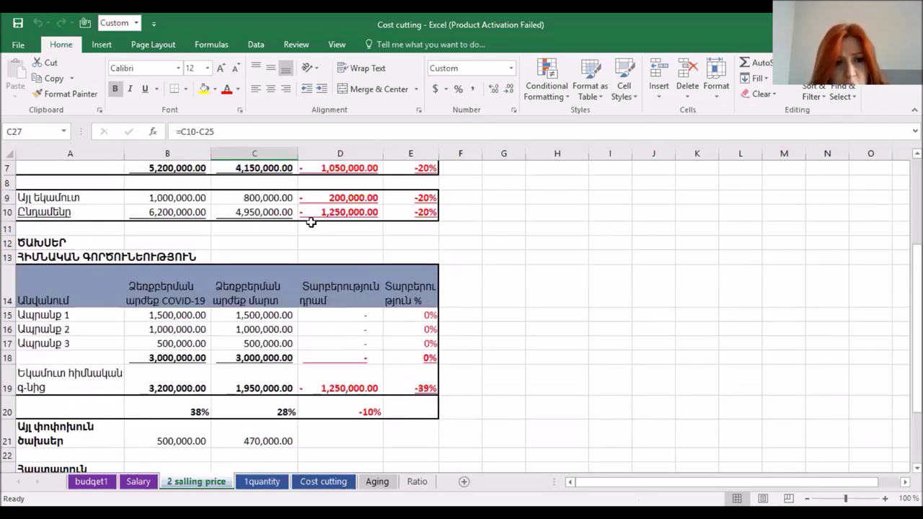
{"action": "scroll", "coordinate": [275, 280], "scroll_direction": "down", "scroll_amount": 5}
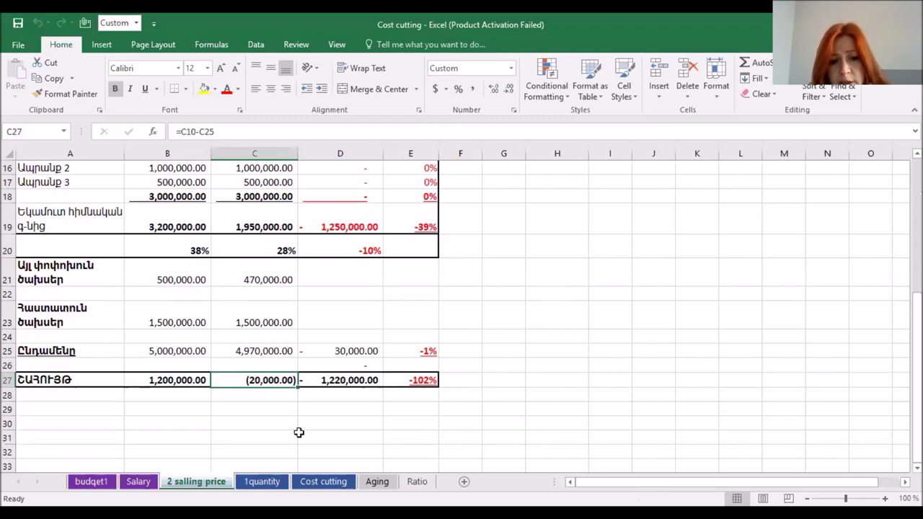
- Open the Cost cutting sheet and inspect the profit formulas for all three products and the margin formula for Ապրանք 1
{"action": "left_click", "coordinate": [323, 483]}
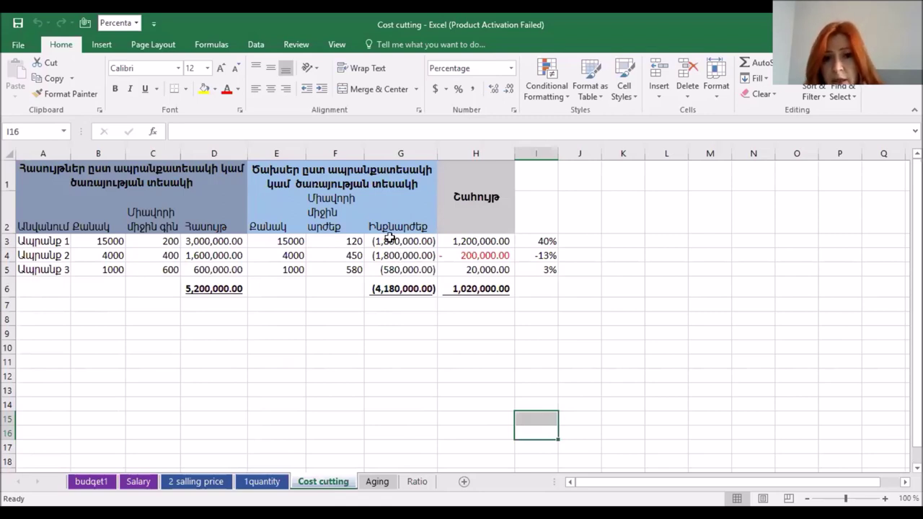
{"action": "left_click", "coordinate": [477, 240]}
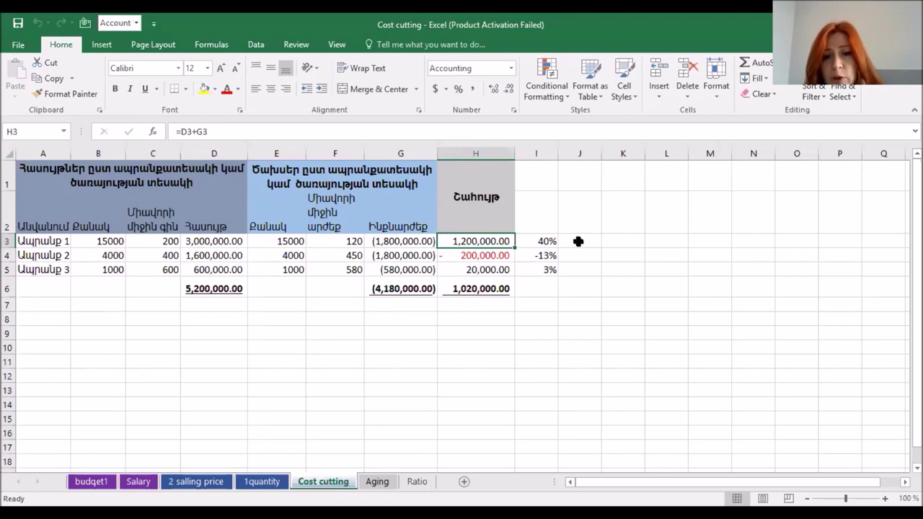
{"action": "left_click", "coordinate": [548, 243]}
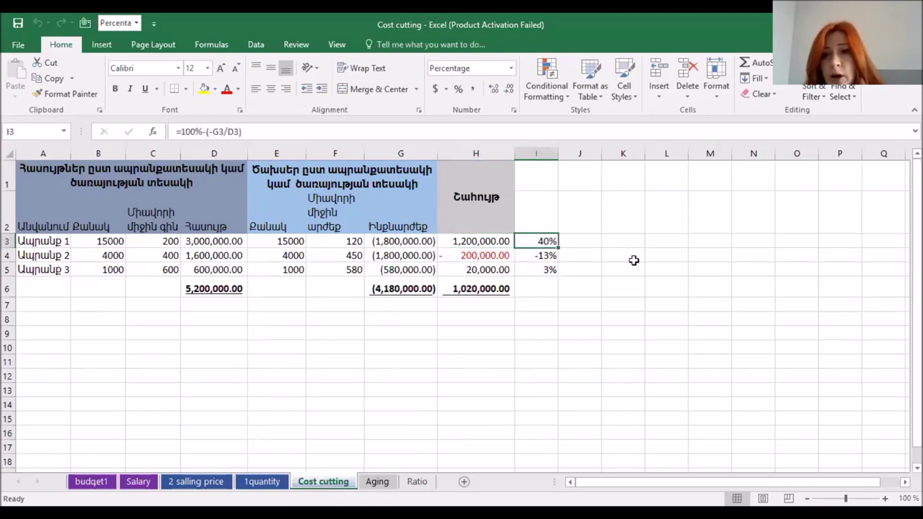
{"action": "left_click", "coordinate": [472, 257]}
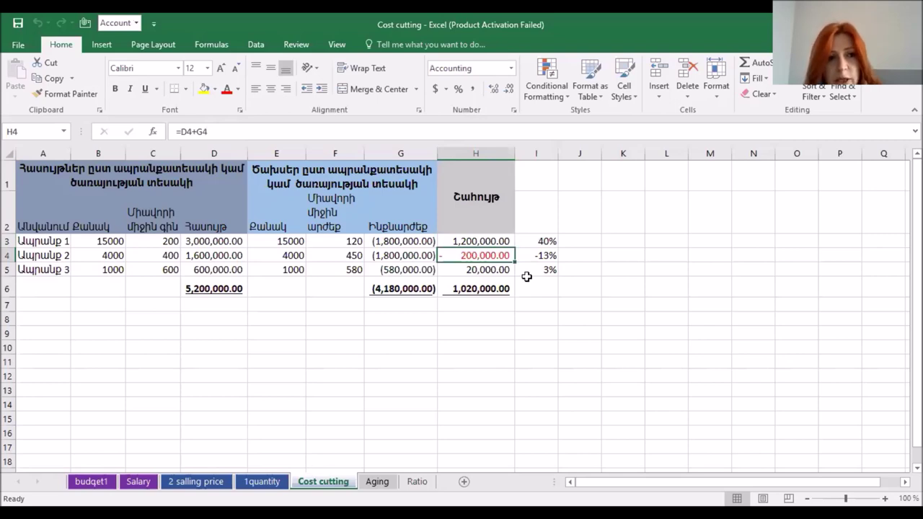
{"action": "left_click", "coordinate": [493, 271]}
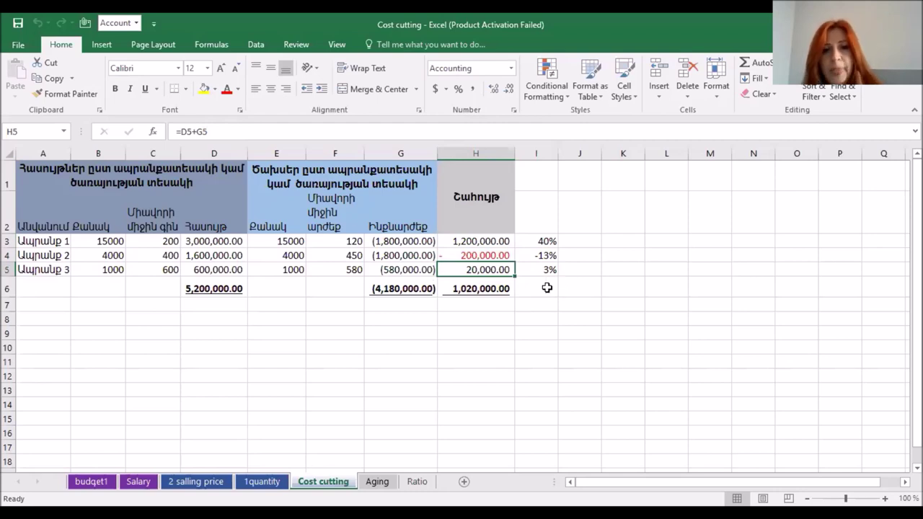
{"action": "left_click", "coordinate": [496, 333]}
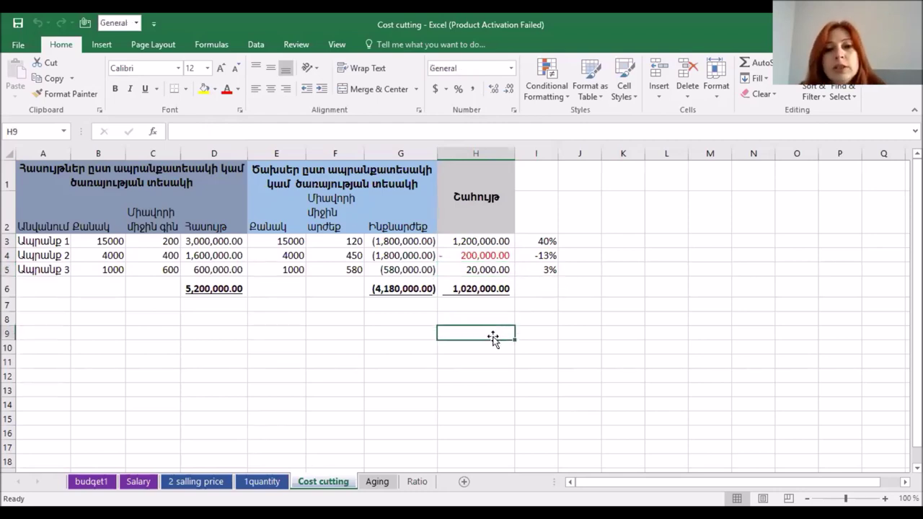
- Clear the contents of the Ապրանք 2 row to test its effect on total profit, undo the deletion and select its profit cell
{"action": "left_click", "coordinate": [8, 255]}
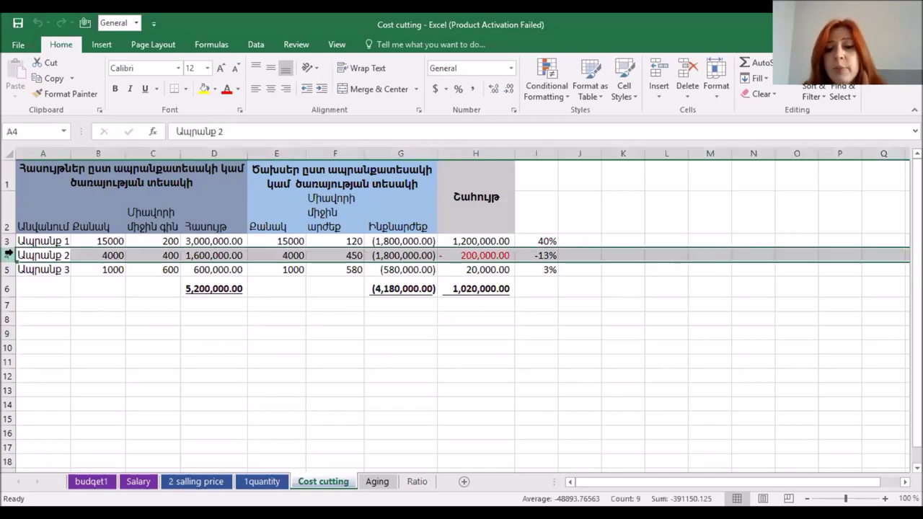
{"action": "key", "text": "Delete"}
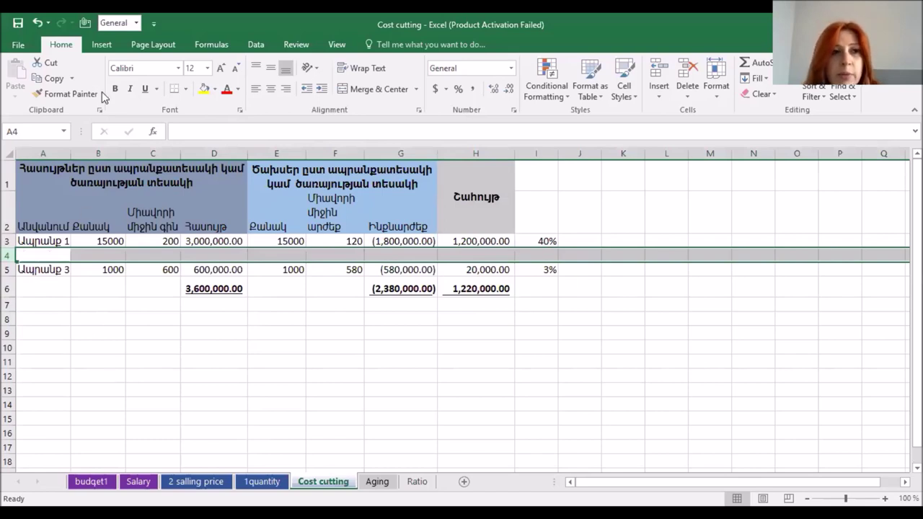
{"action": "left_click", "coordinate": [36, 22]}
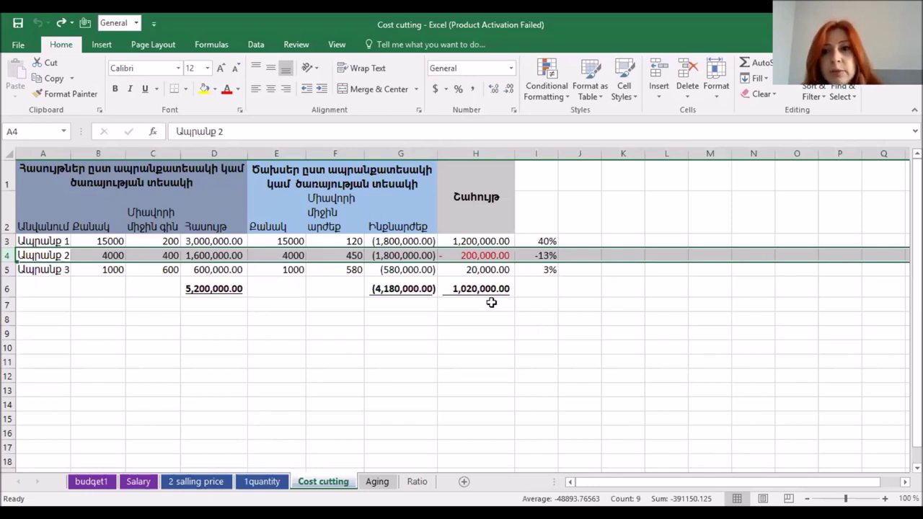
{"action": "left_click", "coordinate": [459, 257]}
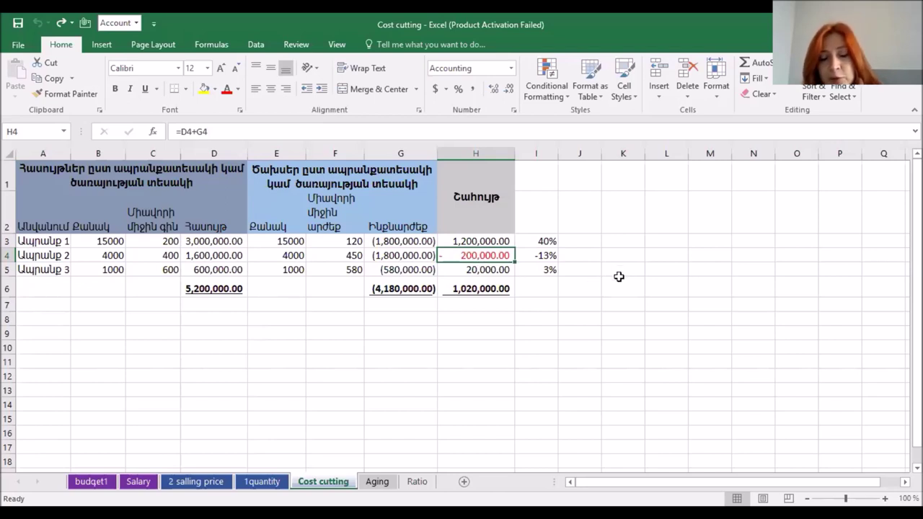
- Compare the profit formulas of Ապրանք 1 and Ապրանք 2, and switch to the PowerPoint presentation to show slide 5 on cash flow reporting
{"action": "left_click", "coordinate": [460, 240]}
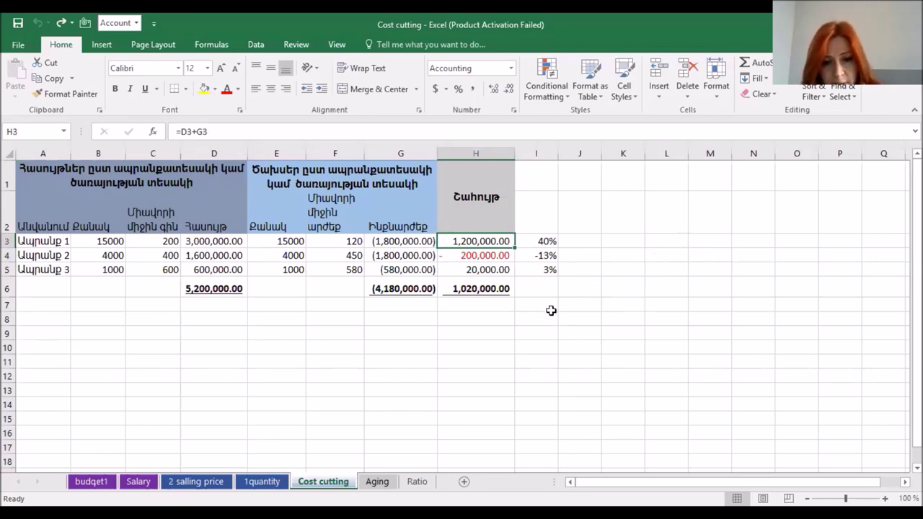
{"action": "left_click", "coordinate": [459, 257]}
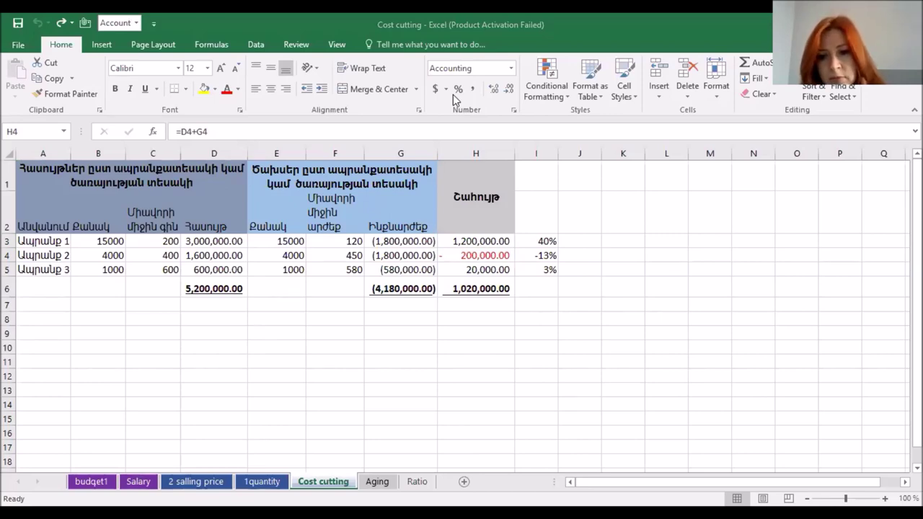
{"action": "key", "text": "alt+Tab"}
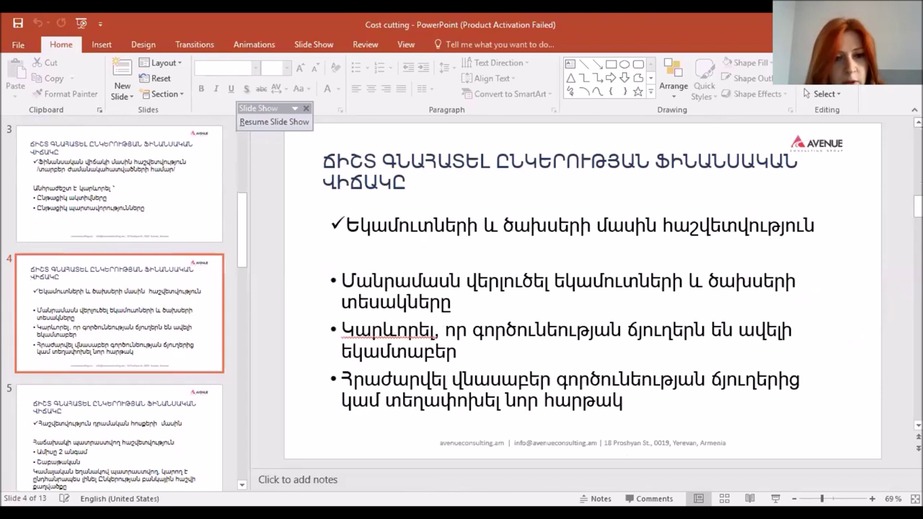
{"action": "key", "text": "Page_Down"}
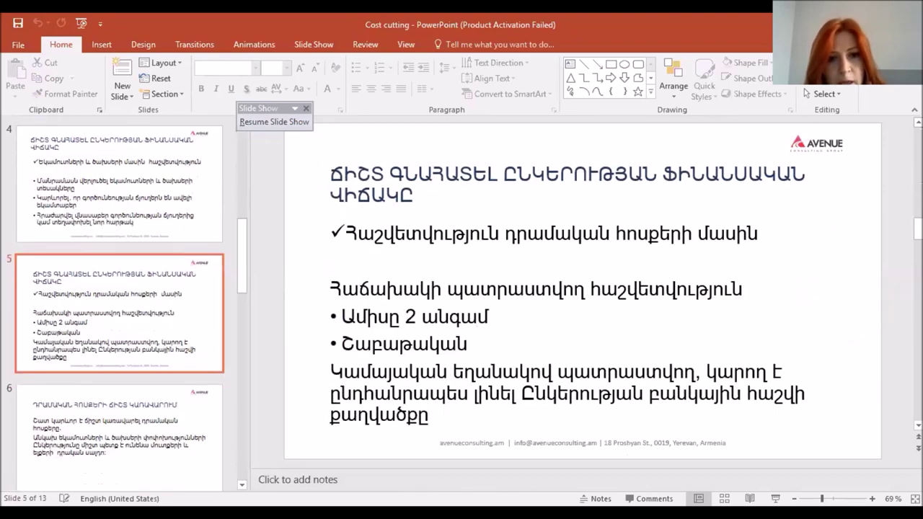
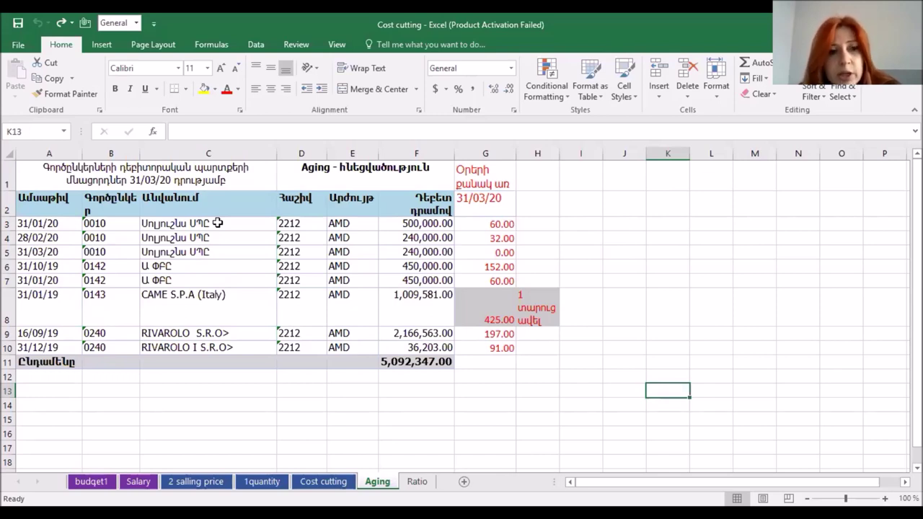
- On the Aging sheet, examine the first partner's receivables in rows 3 to 5, the reporting date and the days-outstanding formula in G3
{"action": "left_click", "coordinate": [10, 224]}
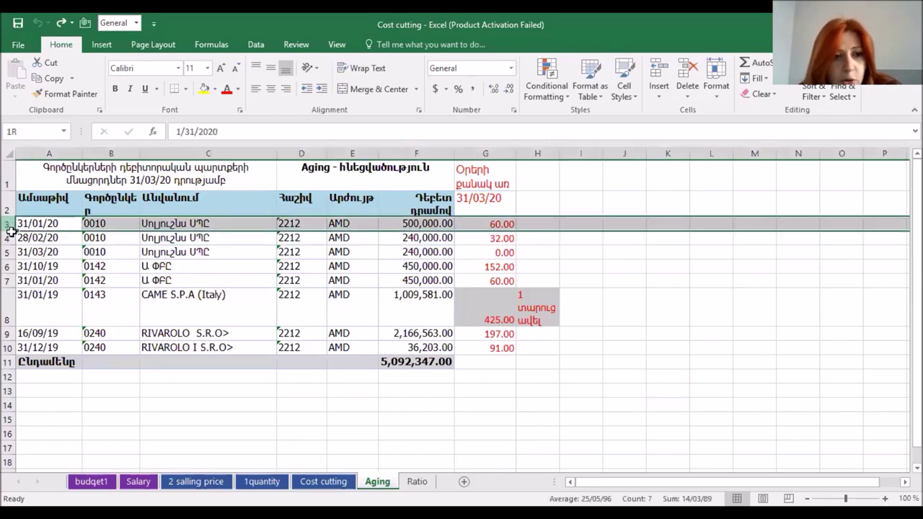
{"action": "left_click_drag", "start_coordinate": [11, 230], "coordinate": [11, 252]}
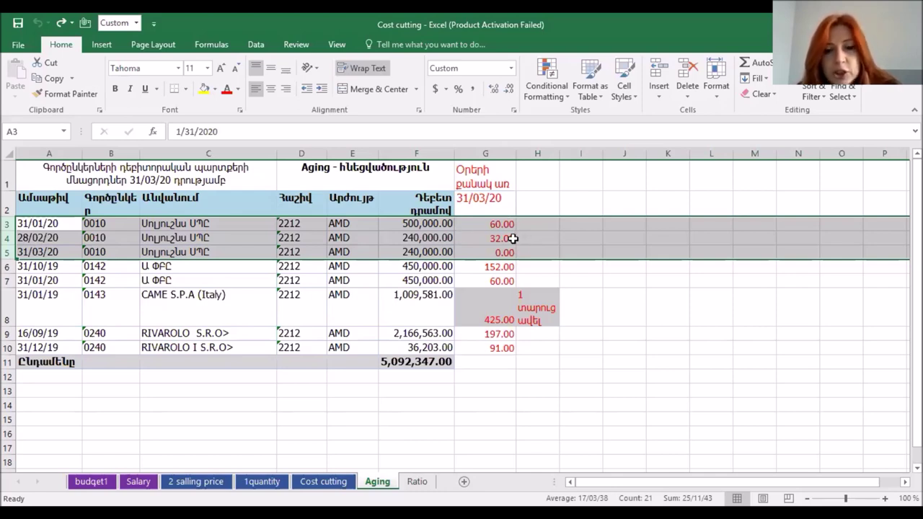
{"action": "left_click", "coordinate": [485, 197]}
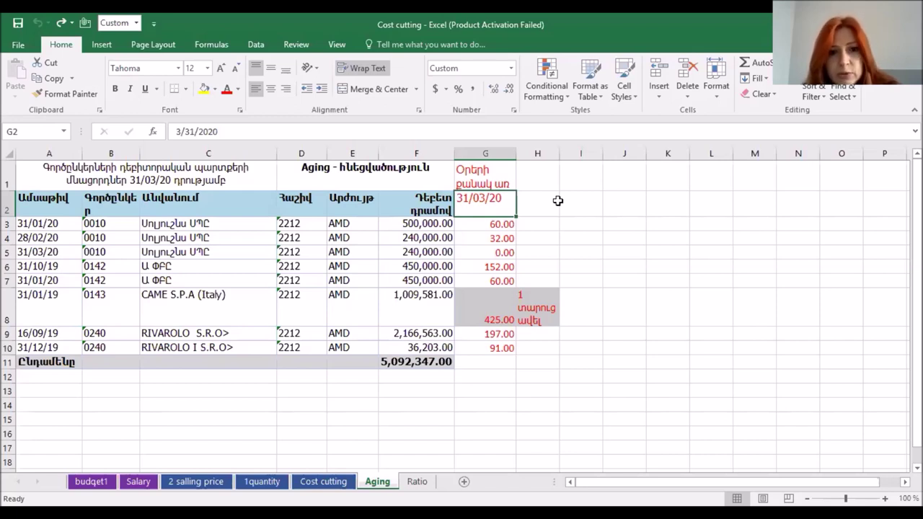
{"action": "left_click", "coordinate": [498, 227]}
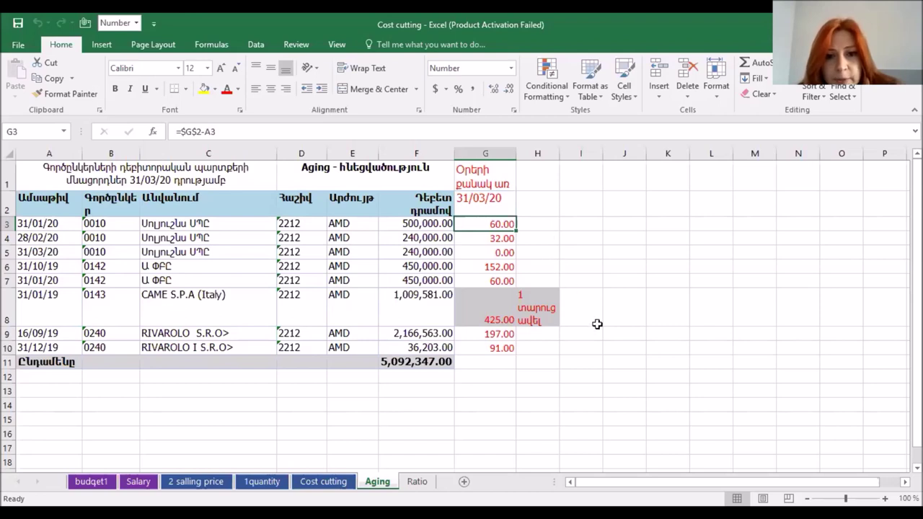
- Inspect the days-outstanding formula for the CAME S.P.A debt and review its full row and the RIVAROLO row below it
{"action": "left_click", "coordinate": [504, 317]}
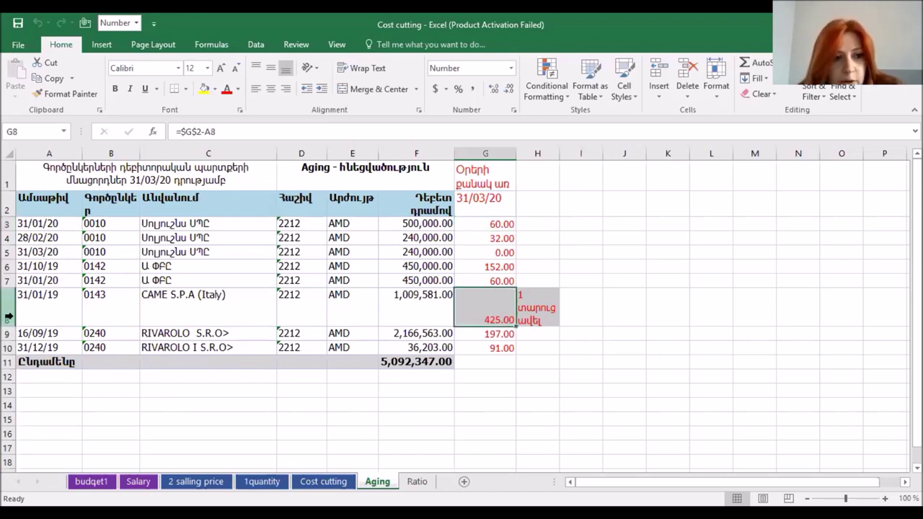
{"action": "left_click", "coordinate": [9, 311]}
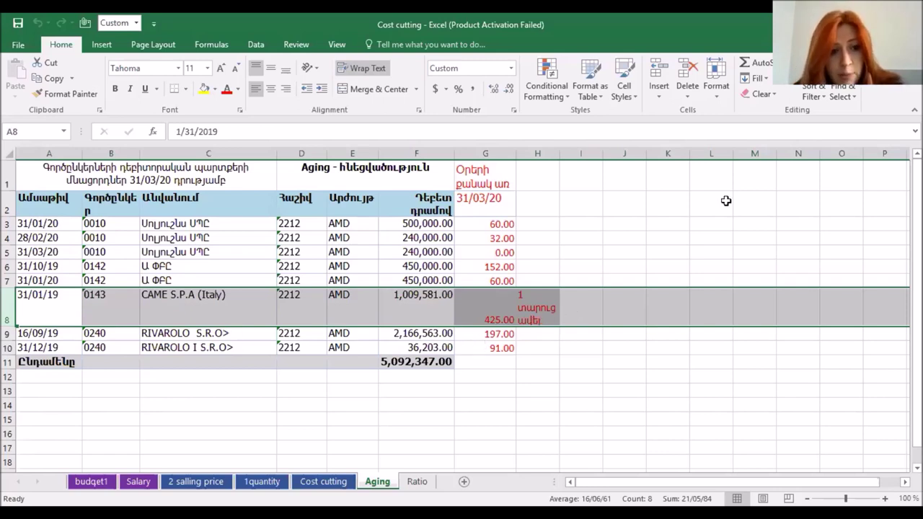
{"action": "left_click", "coordinate": [10, 334]}
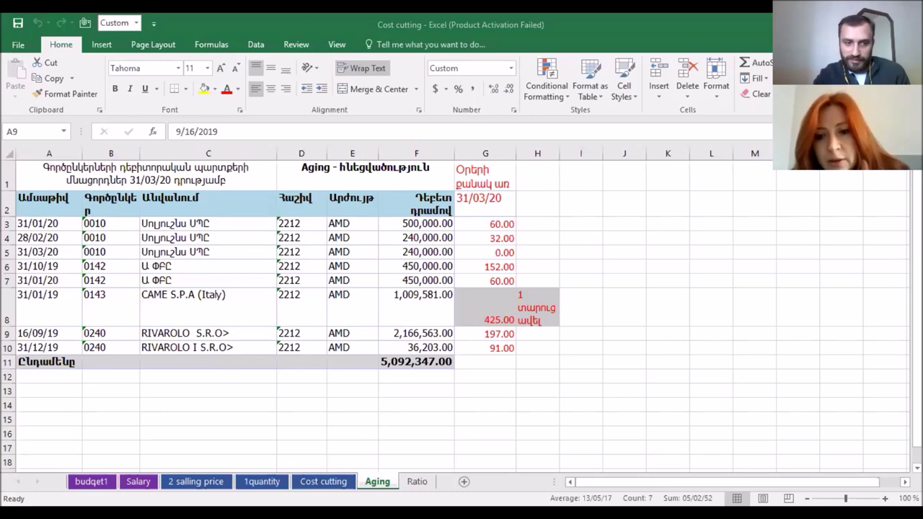
- Switch to the PowerPoint presentation and start the slide show from slide 7 on short-term budgets
{"action": "key", "text": "alt+Tab"}
{"action": "scroll", "coordinate": [452, 234], "scroll_direction": "down", "scroll_amount": 2}
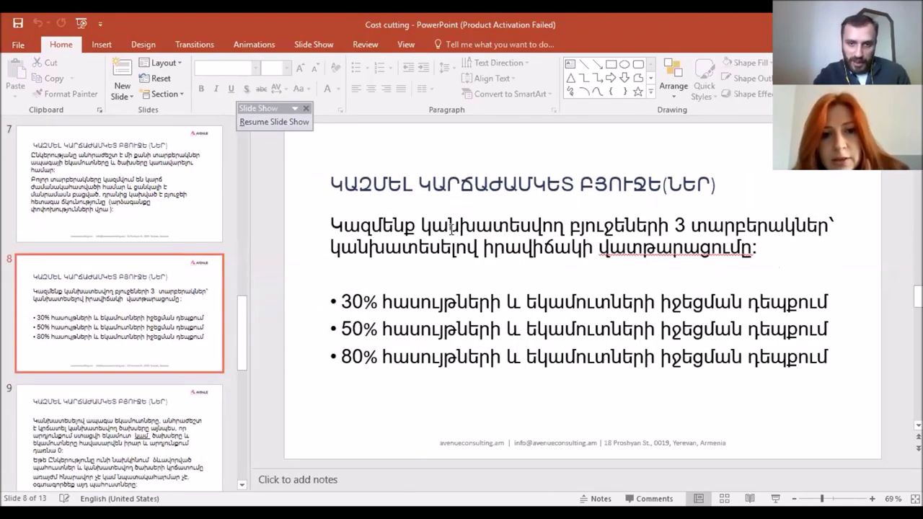
{"action": "scroll", "coordinate": [452, 234], "scroll_direction": "up", "scroll_amount": 1}
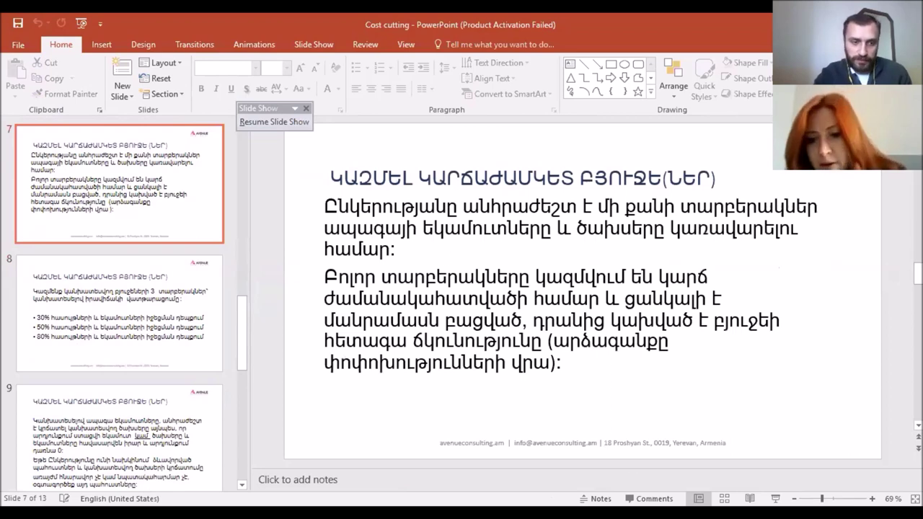
{"action": "left_click", "coordinate": [775, 499]}
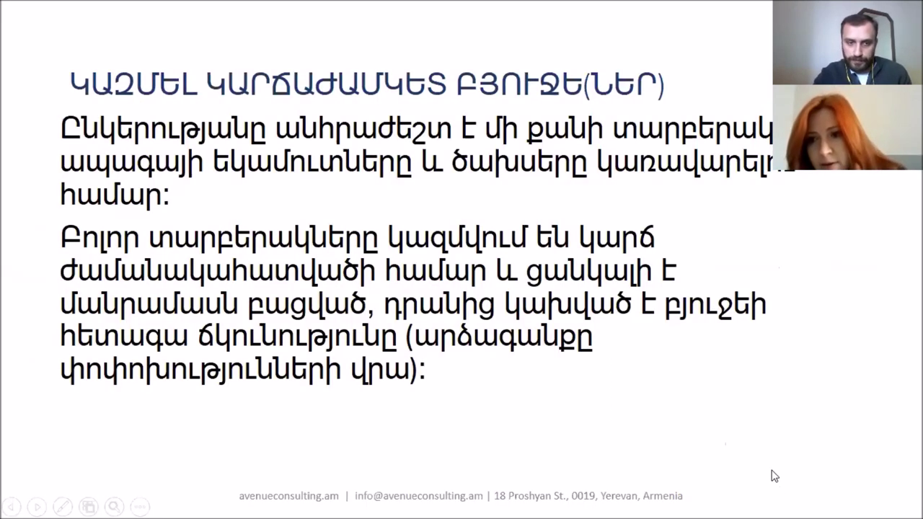
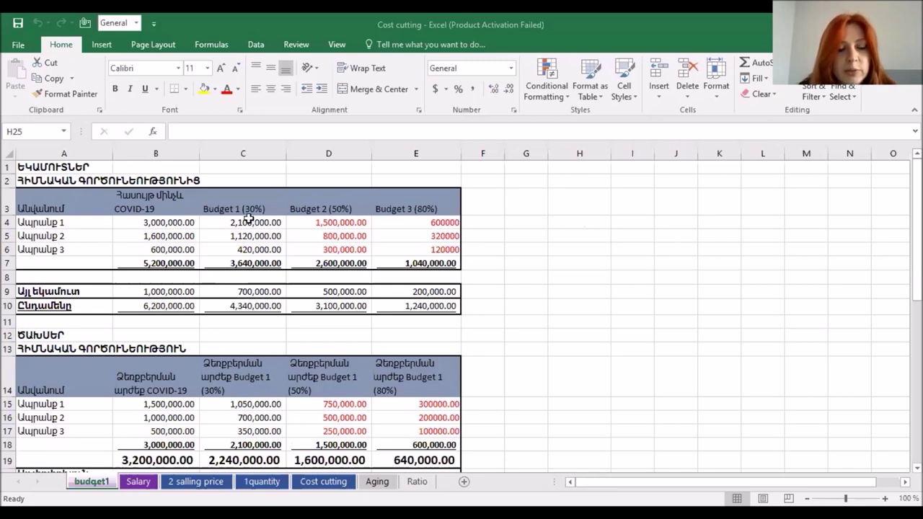
- On the budget1 sheet, examine the Budget 1 (30%) figures for Ապրանք 1 income, other income and Ապրանք 1 purchase cost
{"action": "left_click", "coordinate": [251, 223]}
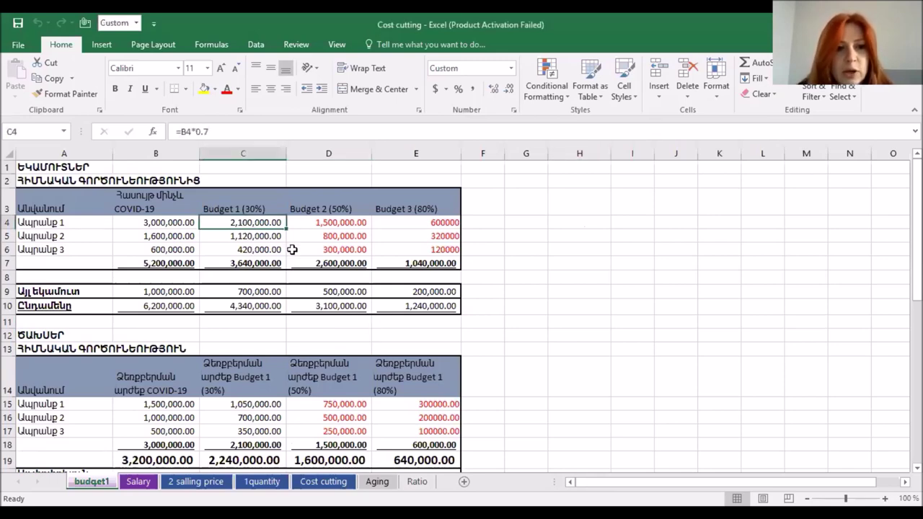
{"action": "left_click", "coordinate": [260, 292]}
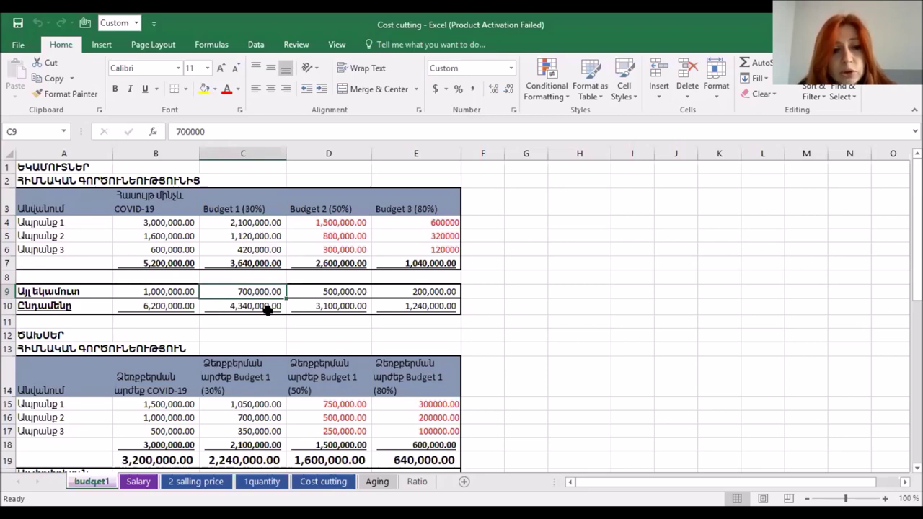
{"action": "scroll", "coordinate": [266, 309], "scroll_direction": "down", "scroll_amount": 2}
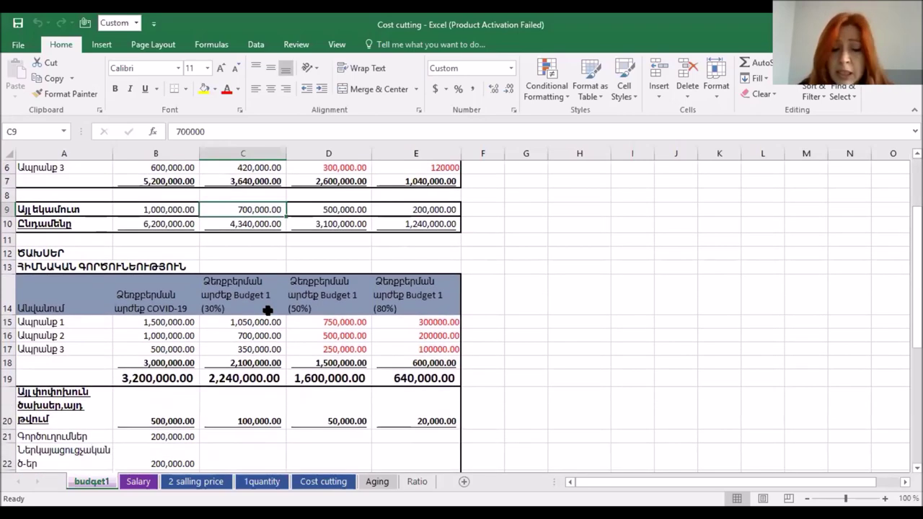
{"action": "scroll", "coordinate": [267, 308], "scroll_direction": "down", "scroll_amount": 1}
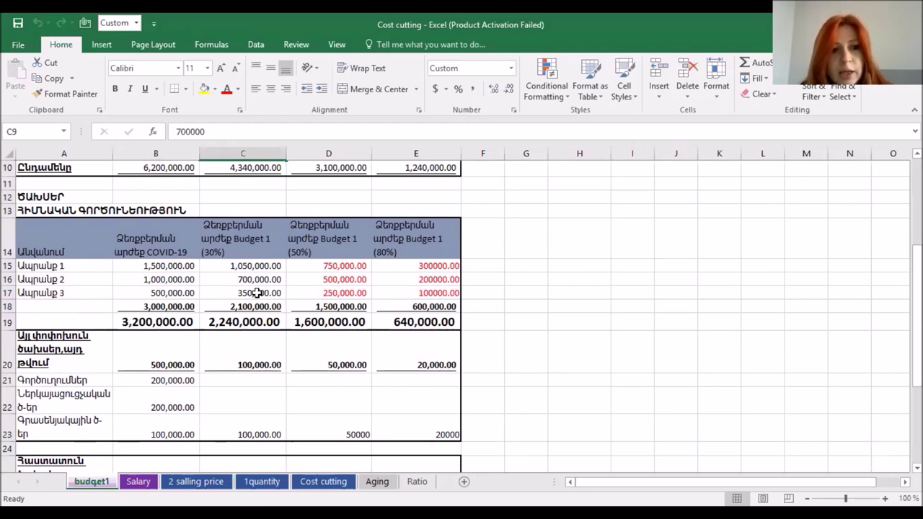
{"action": "left_click", "coordinate": [254, 267]}
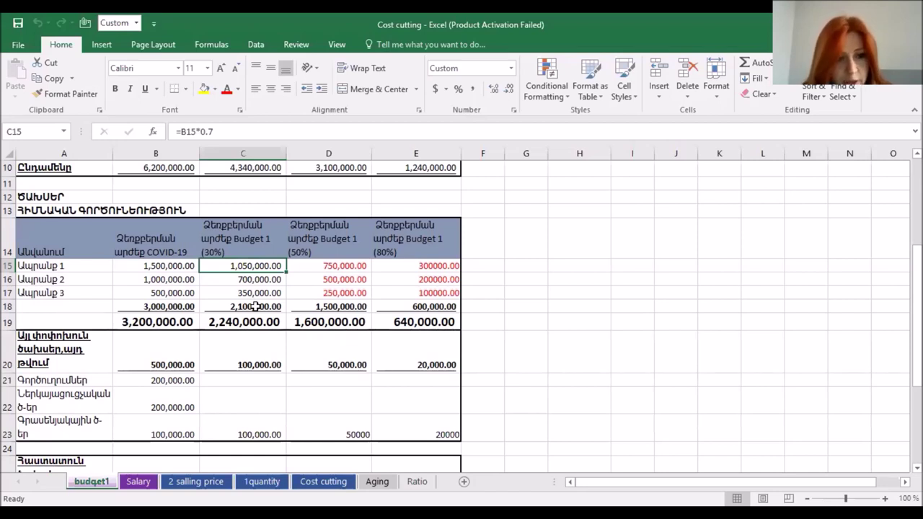
- Review the other variable expenses in rows 21 to 23, comparing the office expenses before COVID-19 with those in Budget 1 (30%)
{"action": "scroll", "coordinate": [255, 306], "scroll_direction": "down", "scroll_amount": 2}
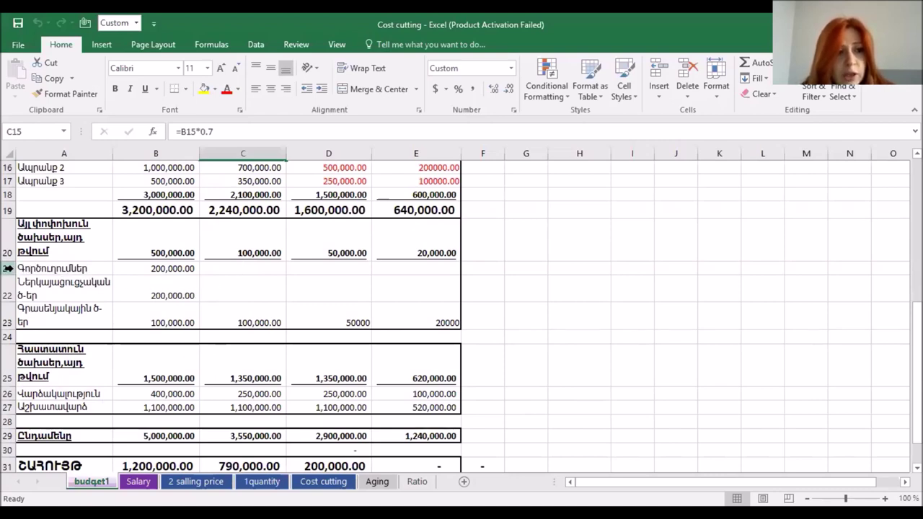
{"action": "left_click", "coordinate": [9, 269]}
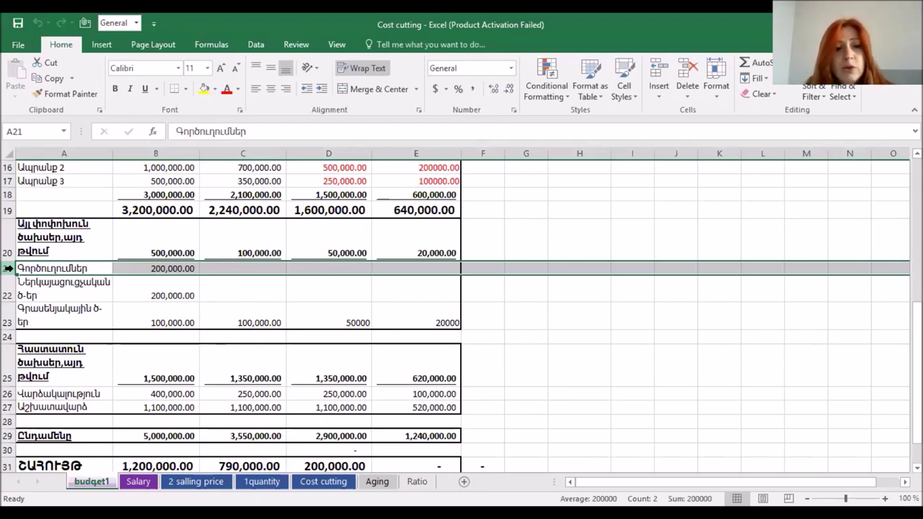
{"action": "key", "text": "Down"}
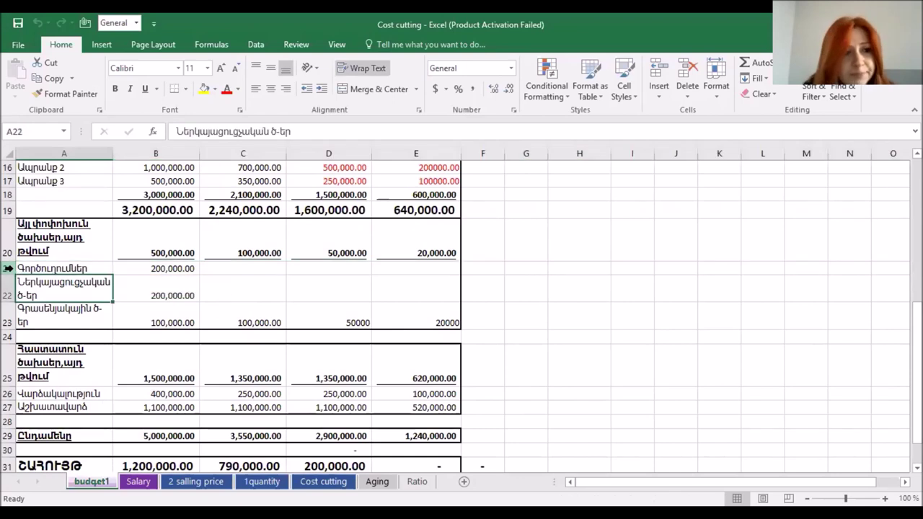
{"action": "key", "text": "Down"}
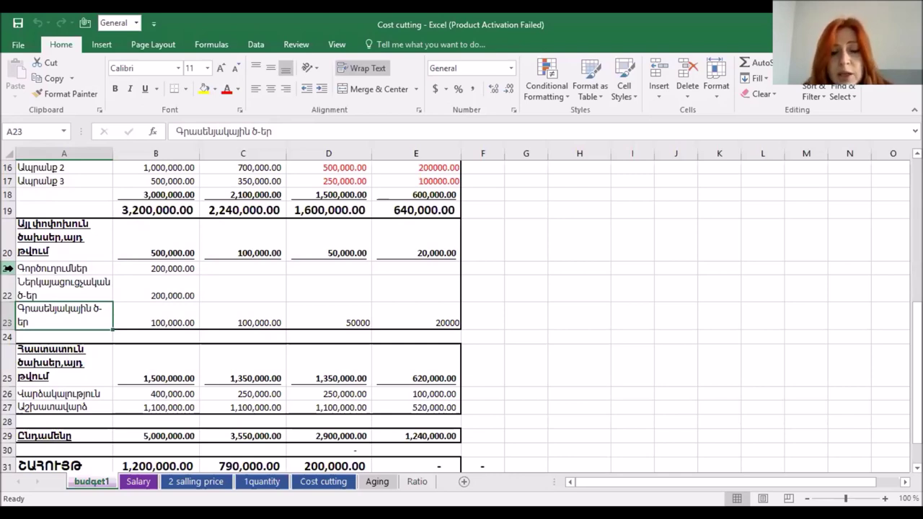
{"action": "key", "text": "Down"}
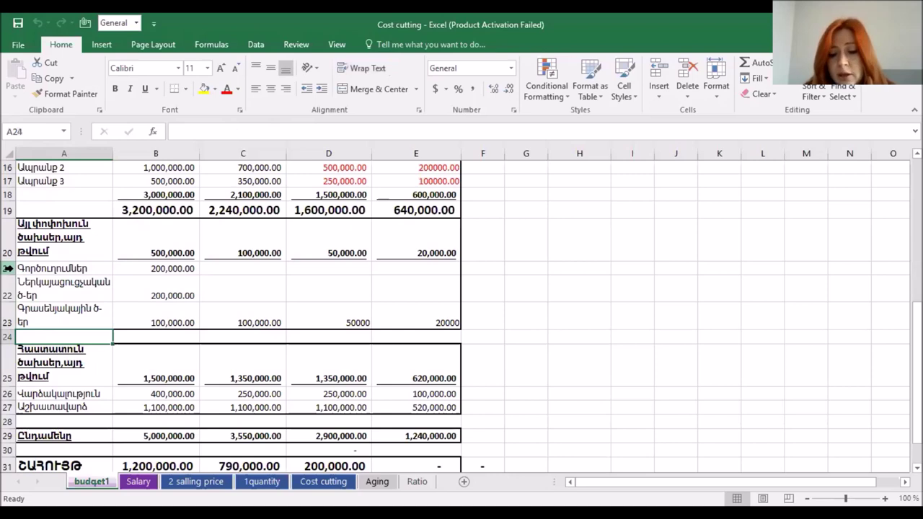
{"action": "key", "text": "Up"}
{"action": "key", "text": "Right"}
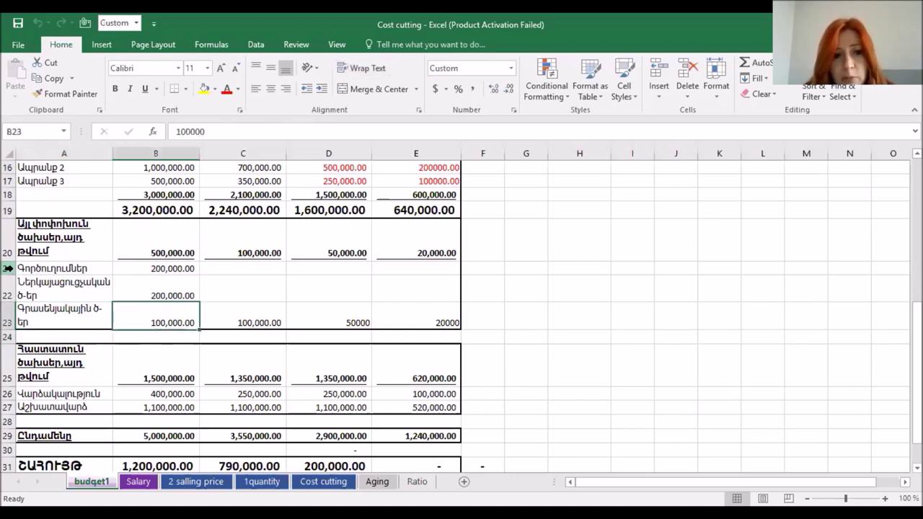
{"action": "key", "text": "Right"}
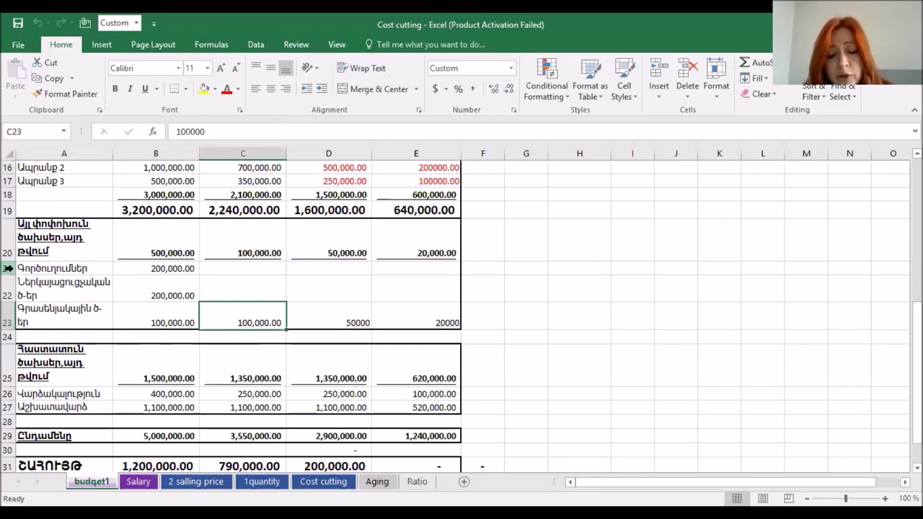
- Review the Budget 1 (30%) fixed expenses, checking the subtotal formula in C25 and the rent and salary amounts
{"action": "key", "text": "Down"}
{"action": "key", "text": "Down"}
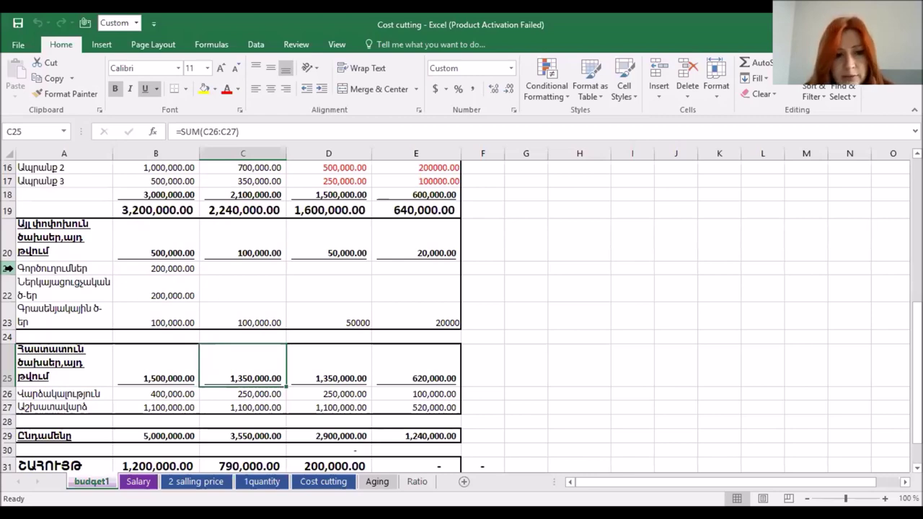
{"action": "key", "text": "Down"}
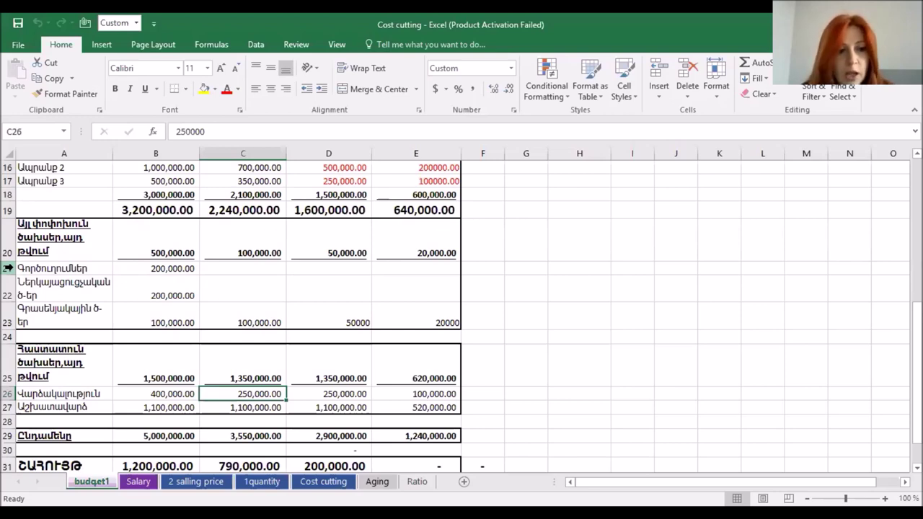
{"action": "key", "text": "Down"}
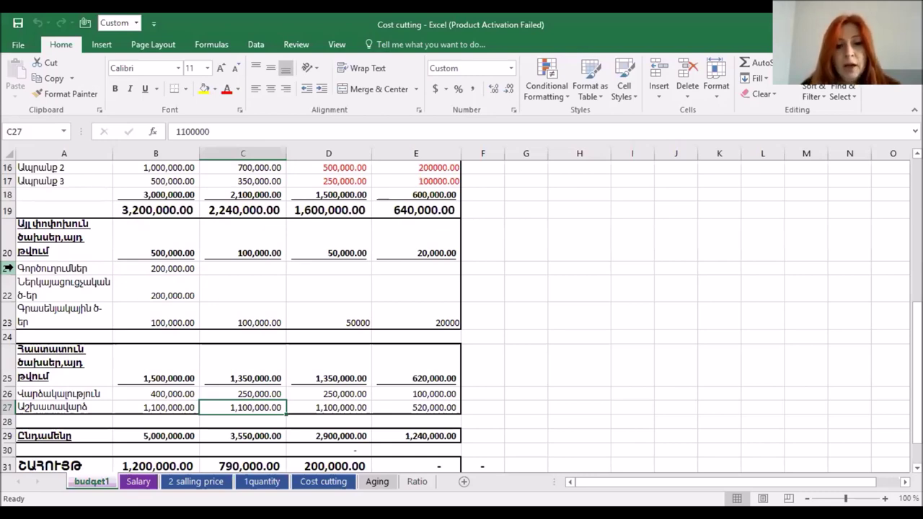
{"action": "key", "text": "Down"}
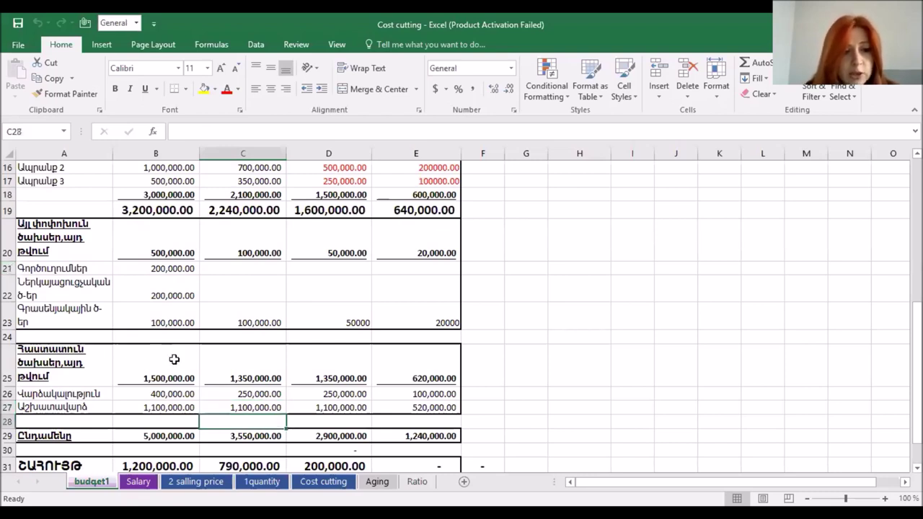
- Check the Budget 1 (30%) total expense formula in C29, the total income in C10 and the profit formula in C31
{"action": "scroll", "coordinate": [174, 359], "scroll_direction": "down", "scroll_amount": 1}
{"action": "left_click", "coordinate": [241, 396]}
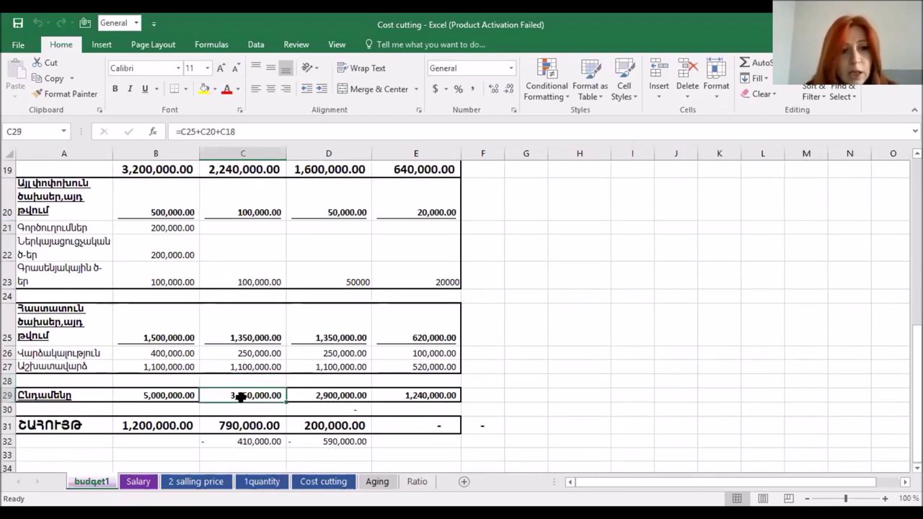
{"action": "double_click", "coordinate": [241, 396]}
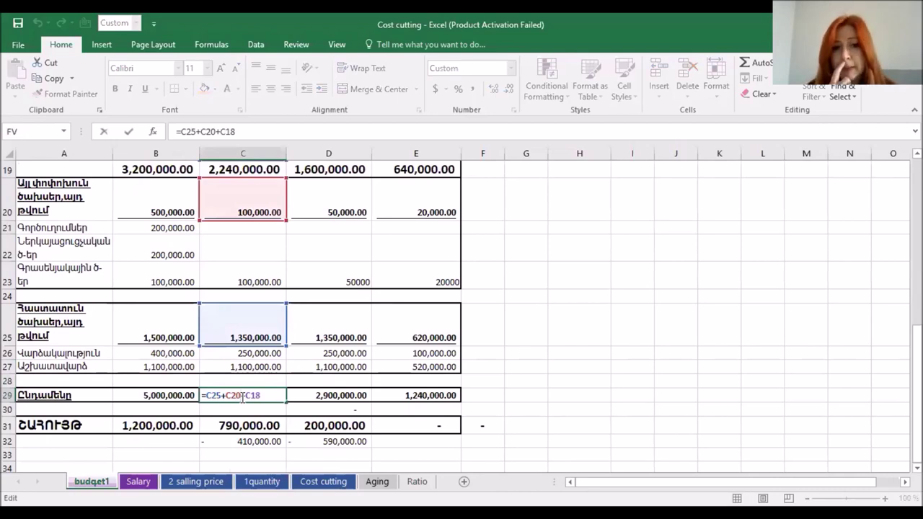
{"action": "scroll", "coordinate": [286, 347], "scroll_direction": "up", "scroll_amount": 5}
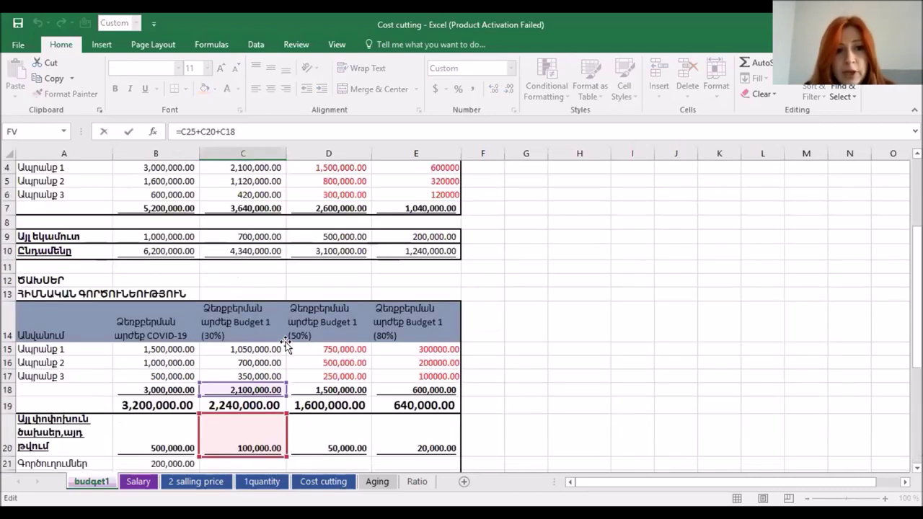
{"action": "left_click", "coordinate": [248, 251]}
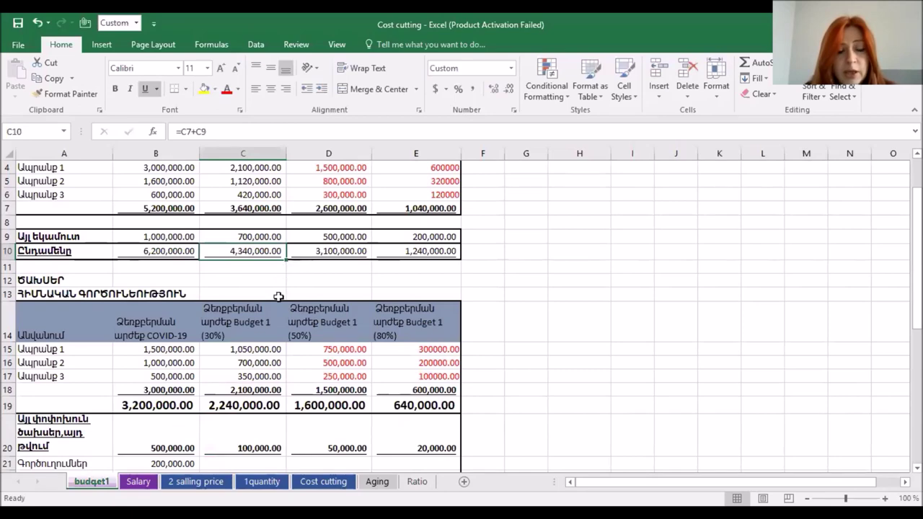
{"action": "scroll", "coordinate": [278, 292], "scroll_direction": "down", "scroll_amount": 3}
{"action": "scroll", "coordinate": [280, 302], "scroll_direction": "down", "scroll_amount": 2}
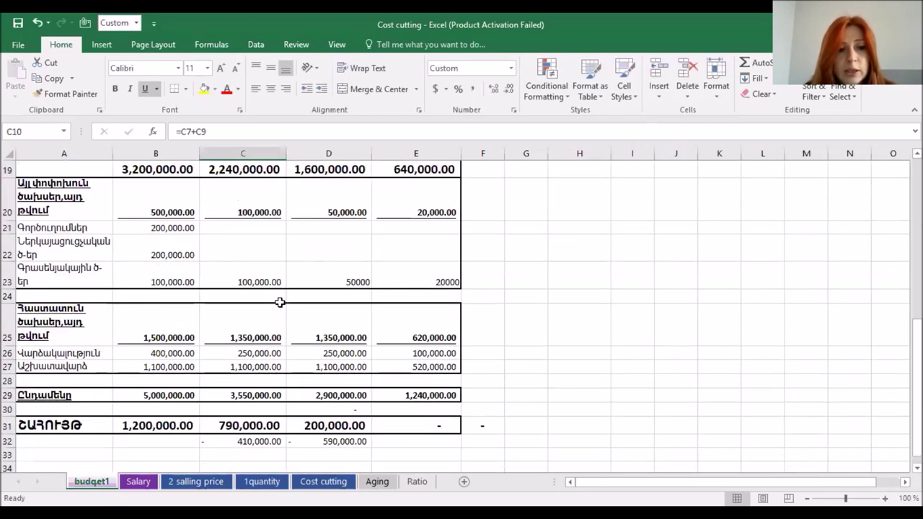
{"action": "left_click", "coordinate": [245, 429]}
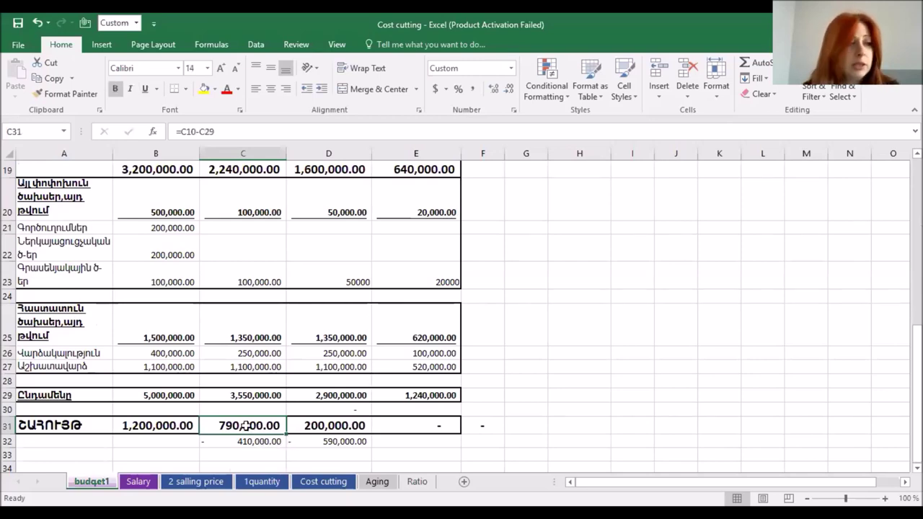
- Review the Budget 2 (50%) column from the Ապրանք 1 income formula in D4 down through expenses to profit
{"action": "scroll", "coordinate": [395, 354], "scroll_direction": "up", "scroll_amount": 3}
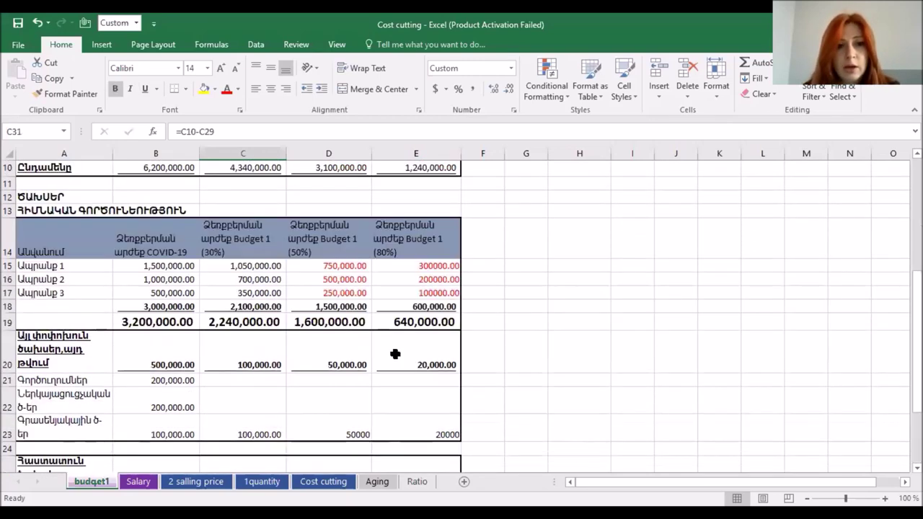
{"action": "scroll", "coordinate": [395, 354], "scroll_direction": "up", "scroll_amount": 3}
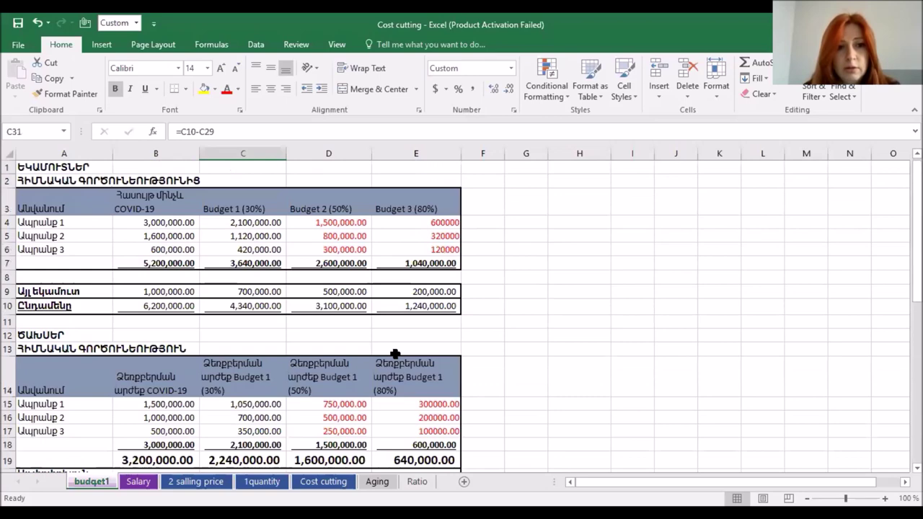
{"action": "left_click", "coordinate": [328, 227]}
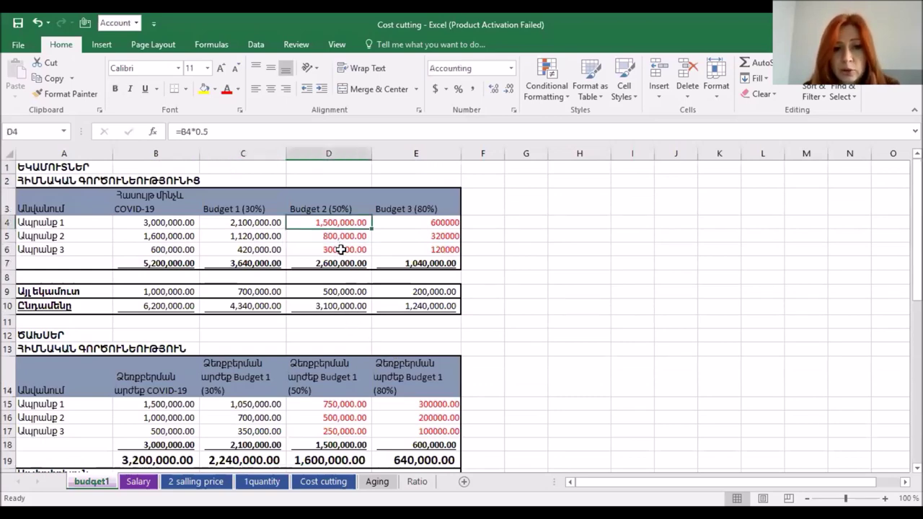
{"action": "scroll", "coordinate": [339, 247], "scroll_direction": "down", "scroll_amount": 4}
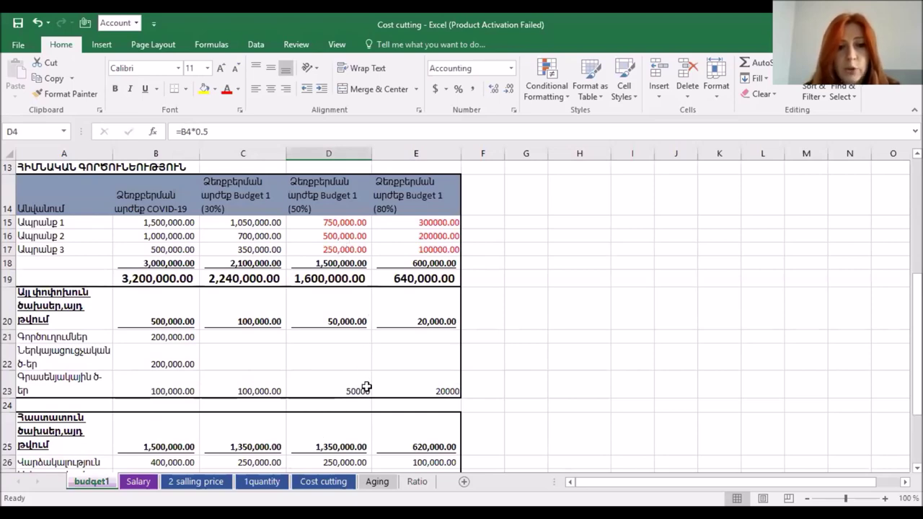
{"action": "scroll", "coordinate": [353, 380], "scroll_direction": "down", "scroll_amount": 2}
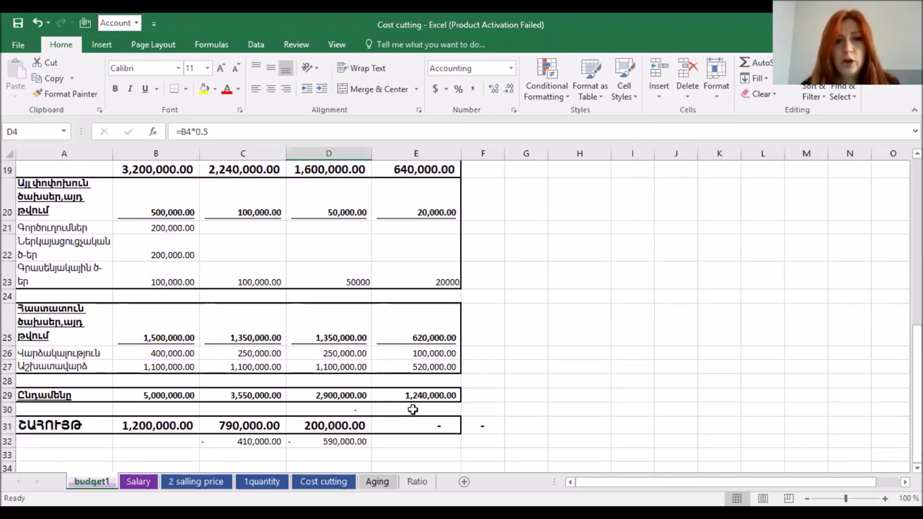
- Examine the Budget 3 (80%) column from income down to the profit formula in E31 and the salary amount in E27
{"action": "scroll", "coordinate": [399, 415], "scroll_direction": "up", "scroll_amount": 5}
{"action": "scroll", "coordinate": [423, 412], "scroll_direction": "up", "scroll_amount": 1}
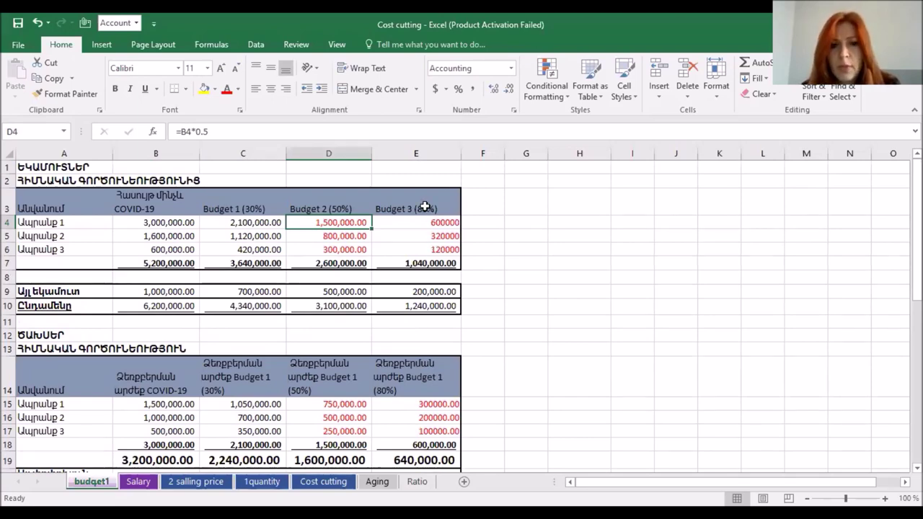
{"action": "scroll", "coordinate": [449, 313], "scroll_direction": "down", "scroll_amount": 3}
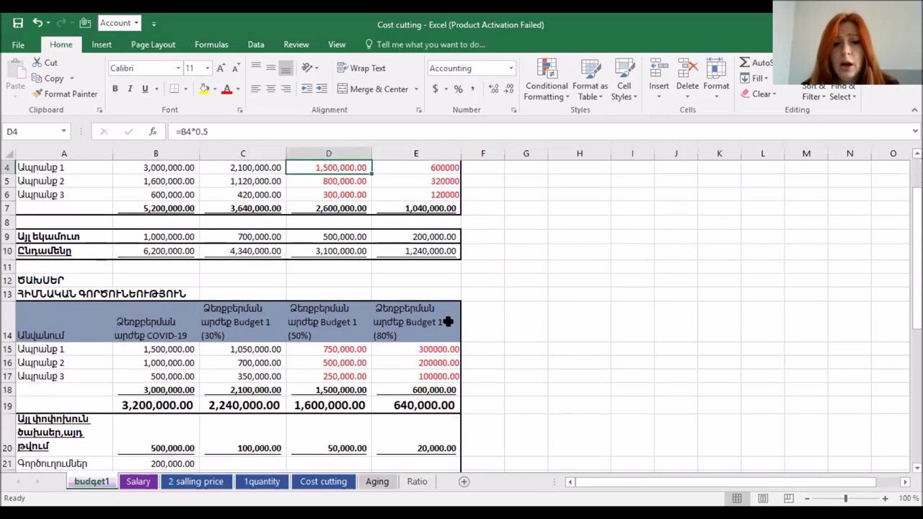
{"action": "scroll", "coordinate": [448, 321], "scroll_direction": "down", "scroll_amount": 1}
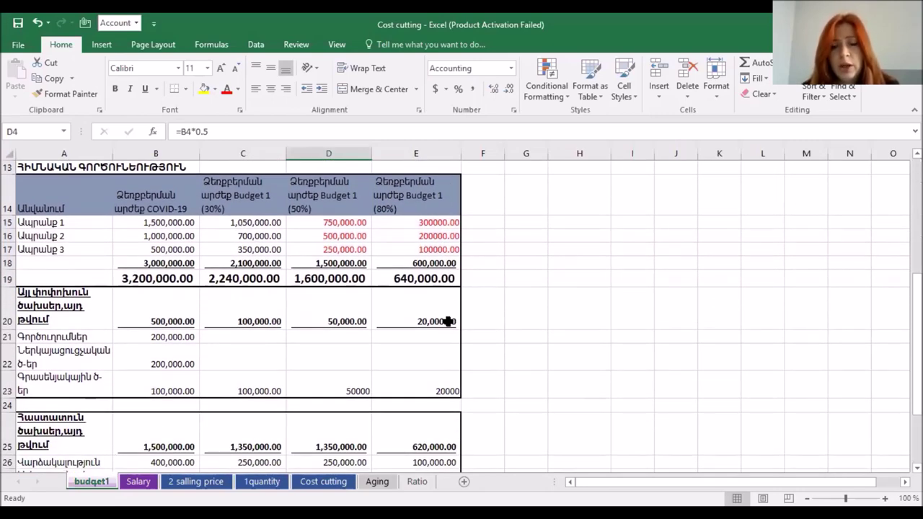
{"action": "scroll", "coordinate": [449, 321], "scroll_direction": "down", "scroll_amount": 3}
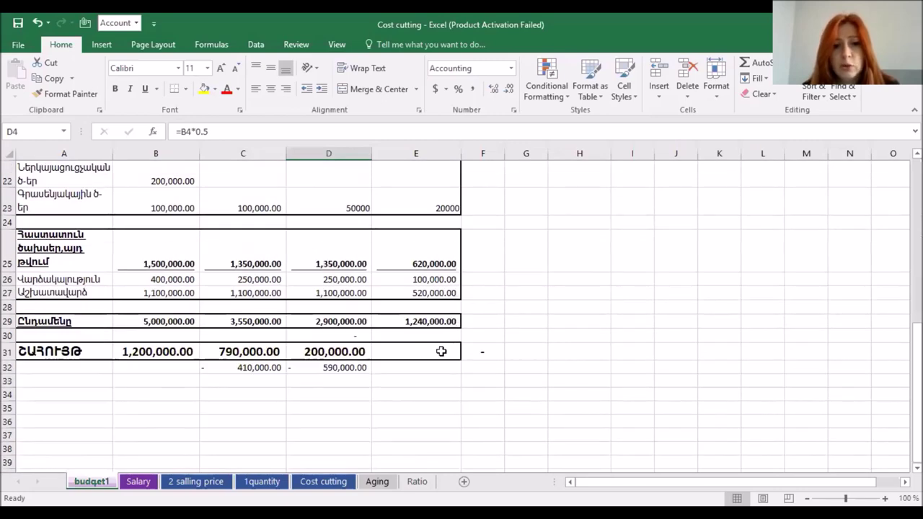
{"action": "left_click", "coordinate": [442, 352]}
{"action": "scroll", "coordinate": [461, 293], "scroll_direction": "up", "scroll_amount": 3}
{"action": "scroll", "coordinate": [461, 295], "scroll_direction": "down", "scroll_amount": 2}
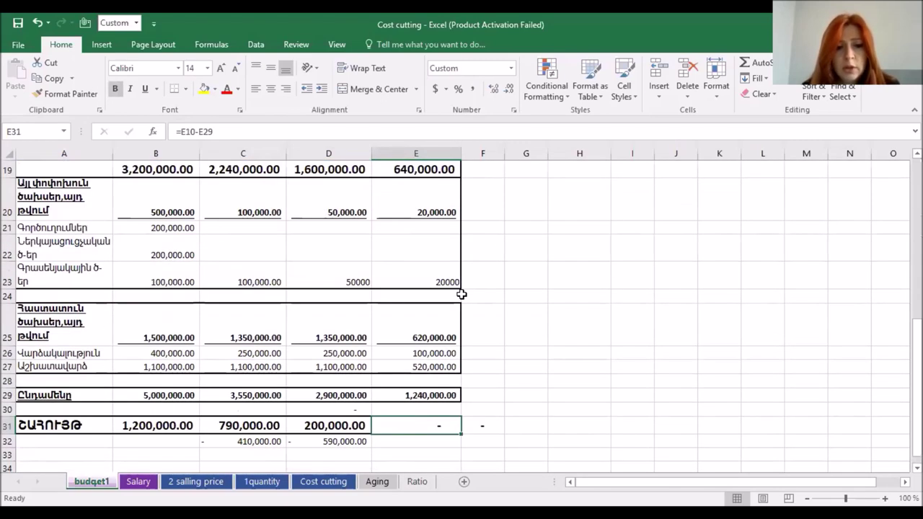
{"action": "left_click", "coordinate": [438, 367]}
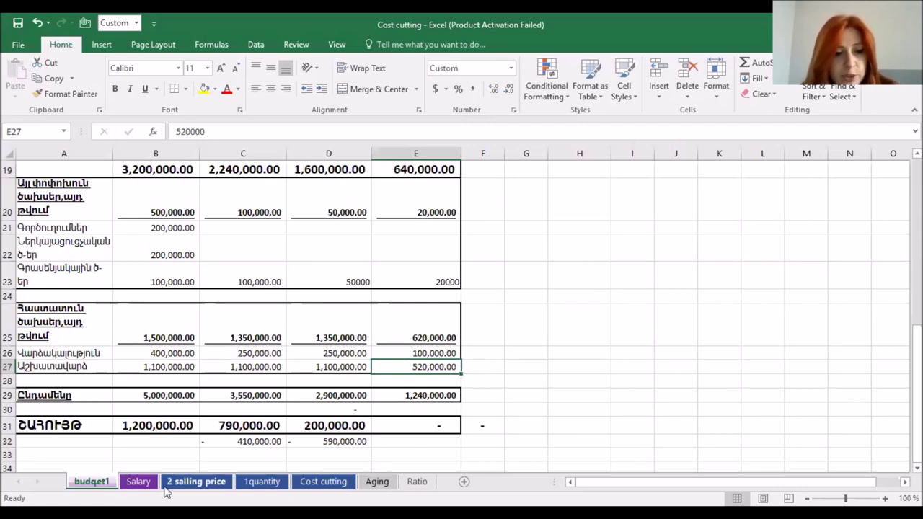
- Look over the January payroll table on the Salary sheet and return to the Աշխատավարձ row on budget1
{"action": "left_click", "coordinate": [136, 483]}
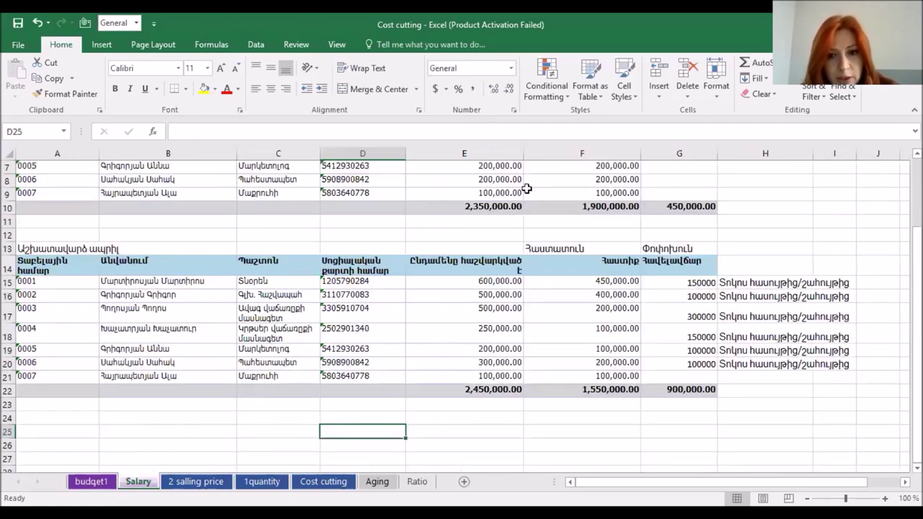
{"action": "scroll", "coordinate": [516, 348], "scroll_direction": "up", "scroll_amount": 2}
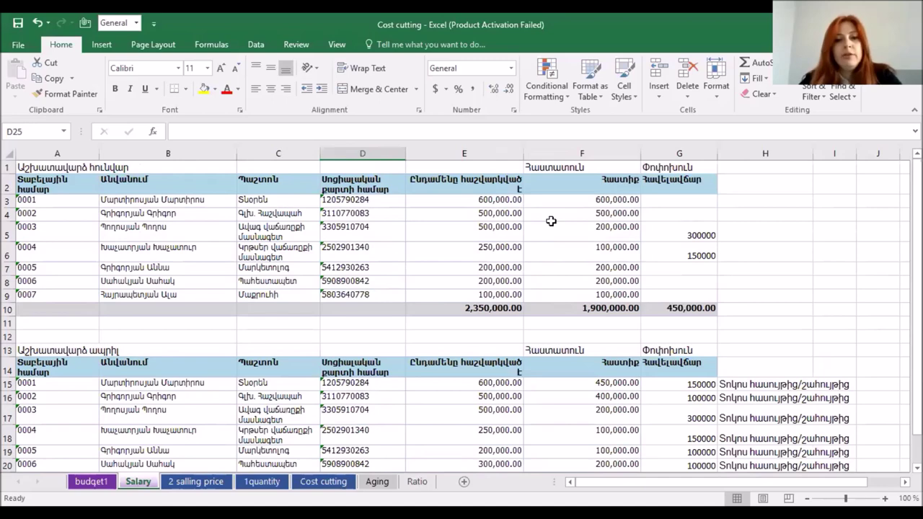
{"action": "left_click", "coordinate": [103, 488]}
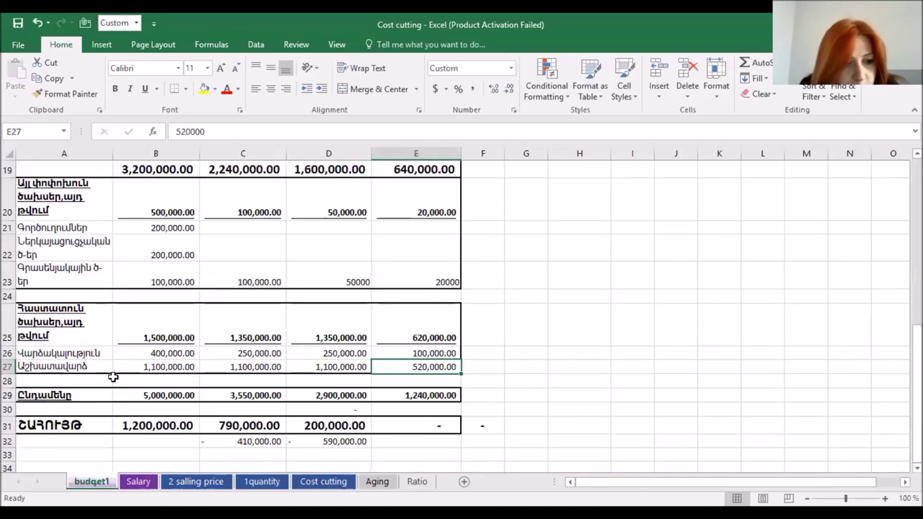
{"action": "left_click", "coordinate": [81, 368]}
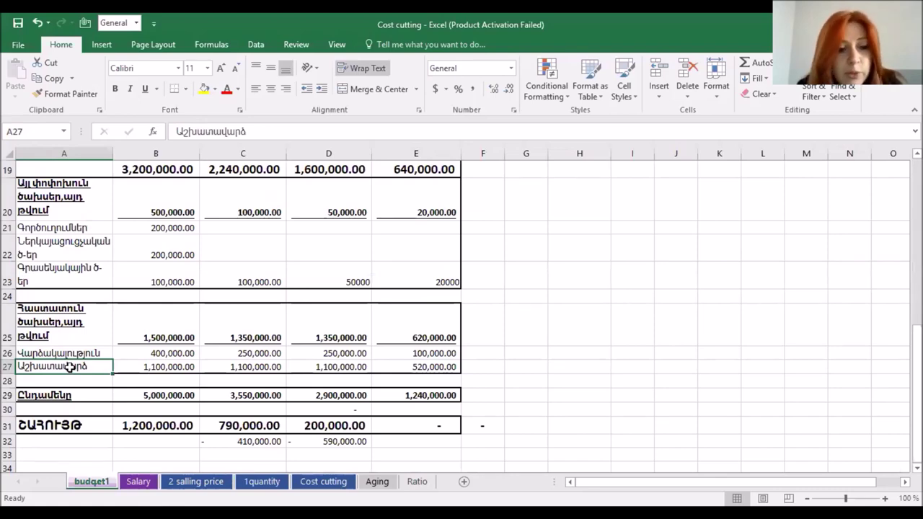
- On the Salary sheet, examine the January and April payroll tables, including the position column and the total accrued formula in E7
{"action": "left_click", "coordinate": [141, 488]}
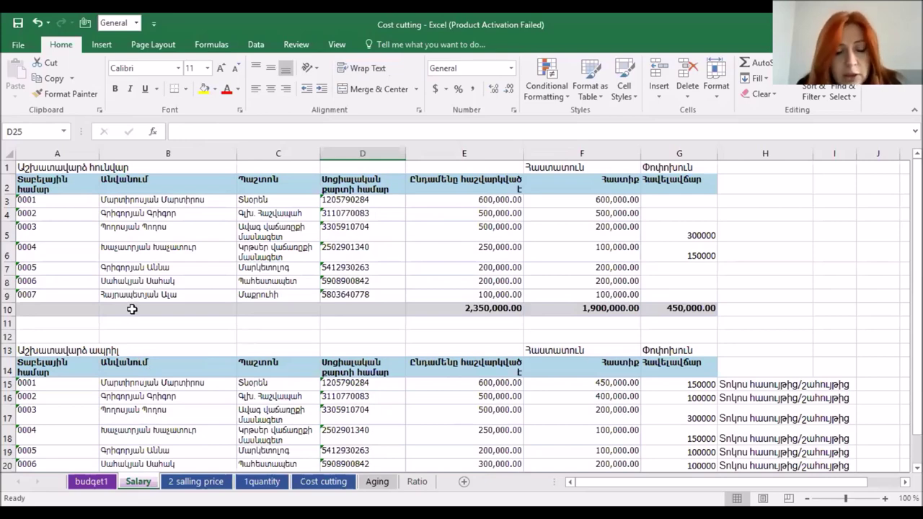
{"action": "scroll", "coordinate": [189, 279], "scroll_direction": "down", "scroll_amount": 1}
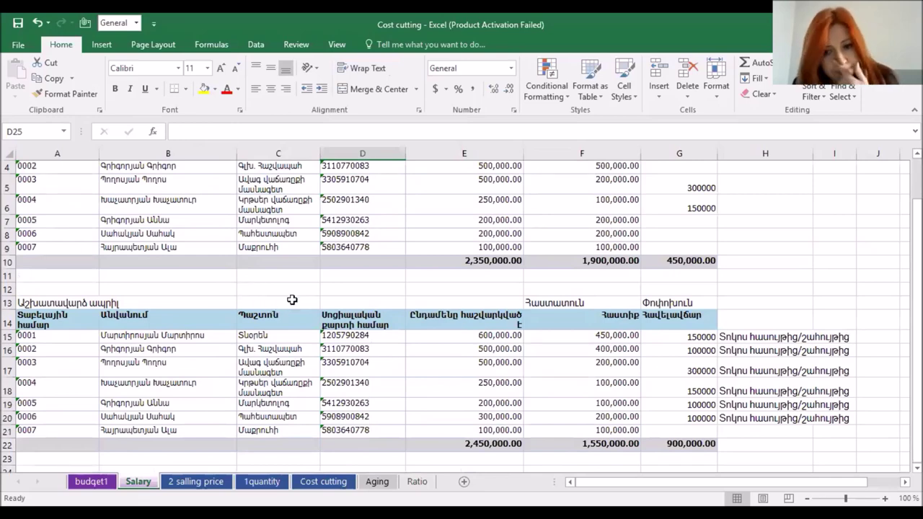
{"action": "scroll", "coordinate": [308, 287], "scroll_direction": "up", "scroll_amount": 1}
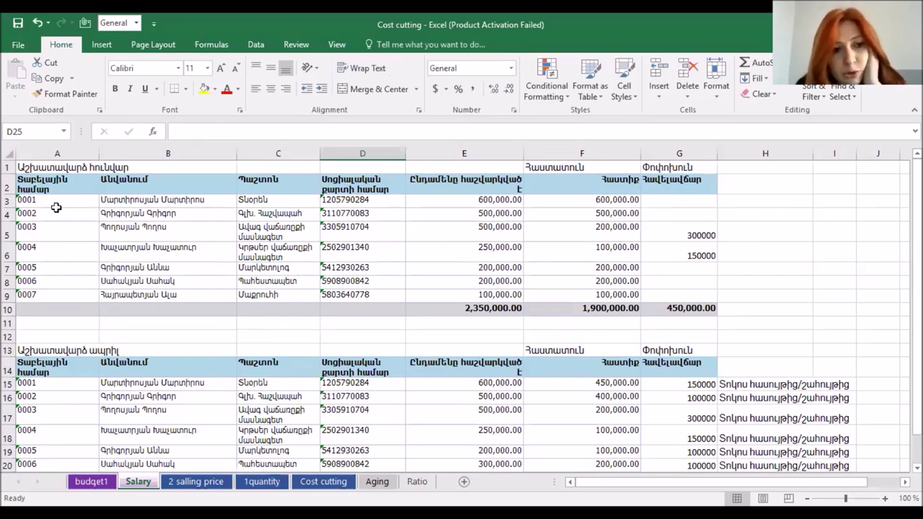
{"action": "left_click", "coordinate": [274, 153]}
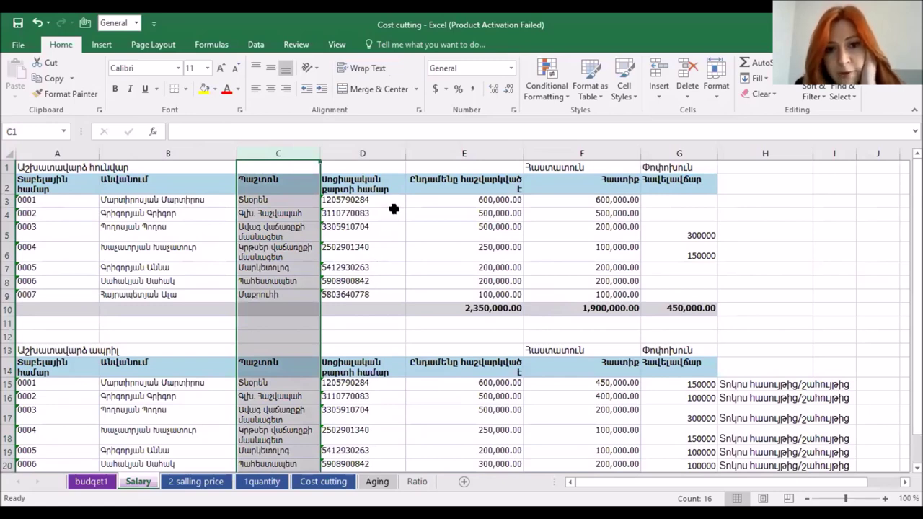
{"action": "left_click", "coordinate": [503, 265]}
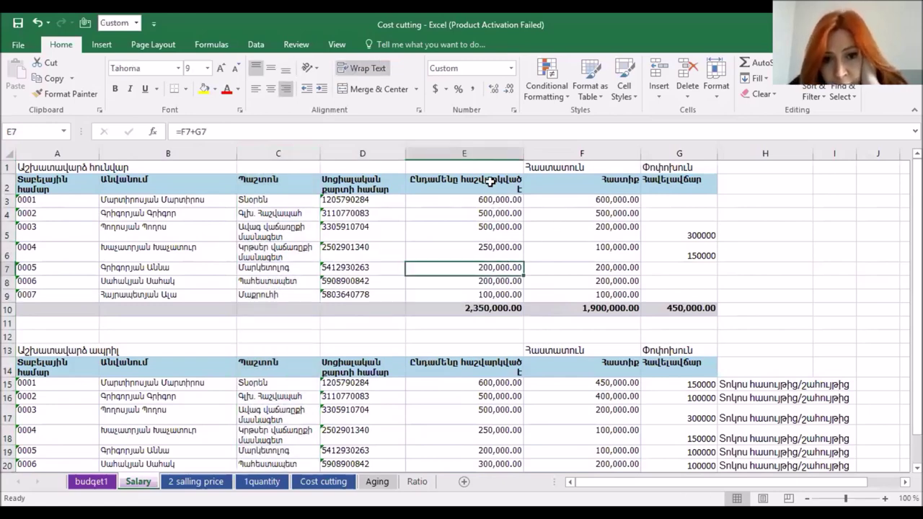
- Review the fixed pay in column F and variable bonus in column G, focusing on January's row 5
{"action": "left_click", "coordinate": [577, 152]}
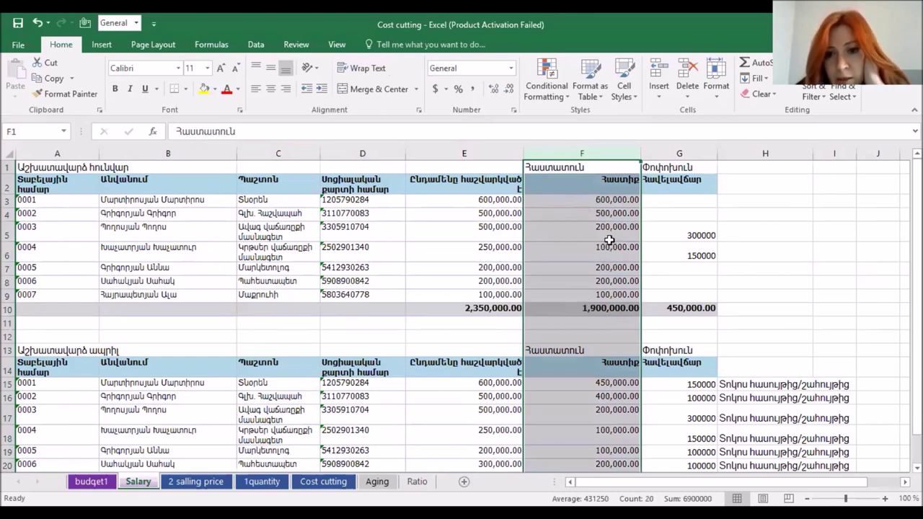
{"action": "left_click", "coordinate": [610, 233]}
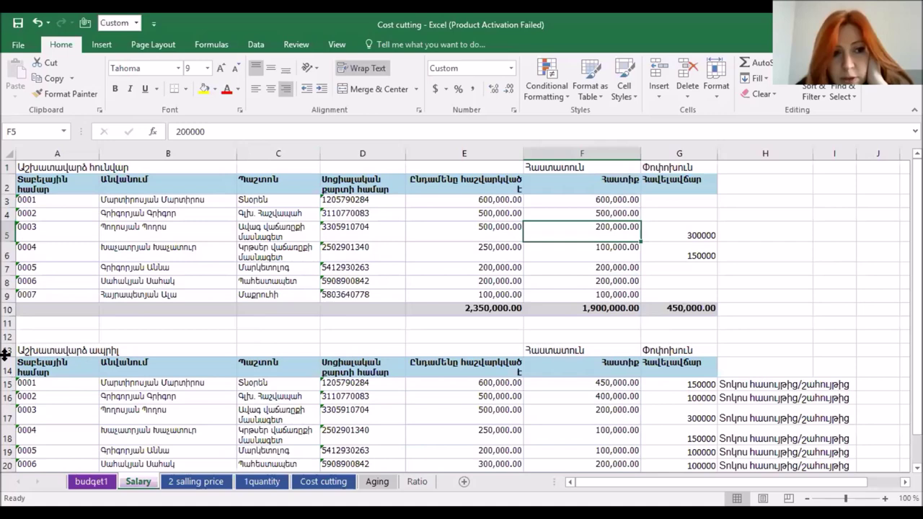
{"action": "left_click", "coordinate": [8, 231]}
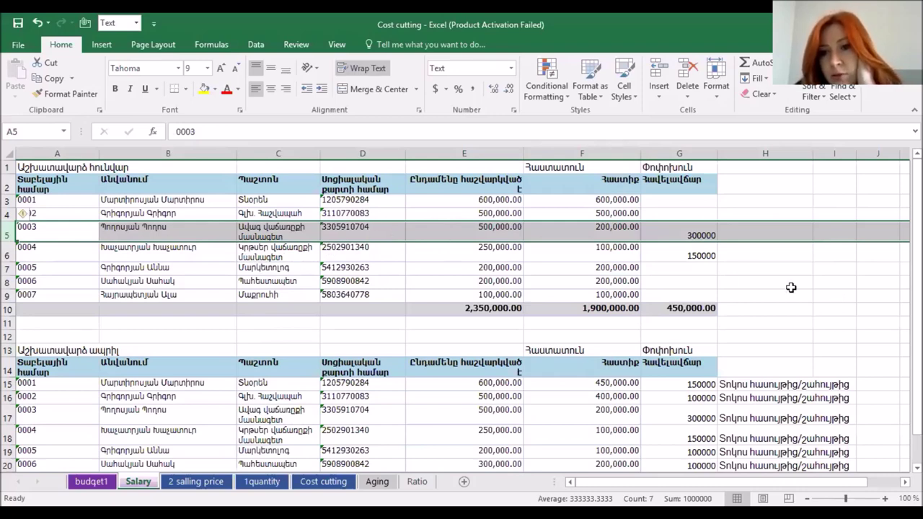
{"action": "left_click", "coordinate": [681, 152]}
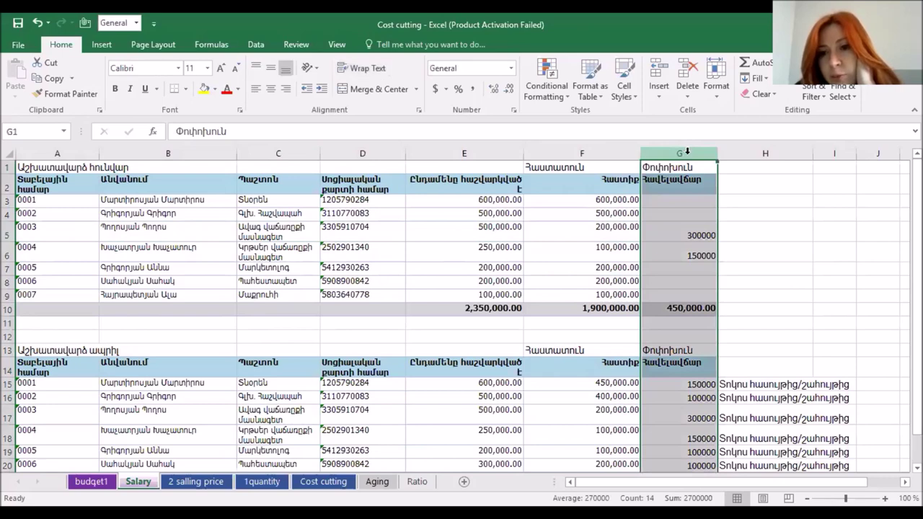
{"action": "left_click", "coordinate": [693, 236]}
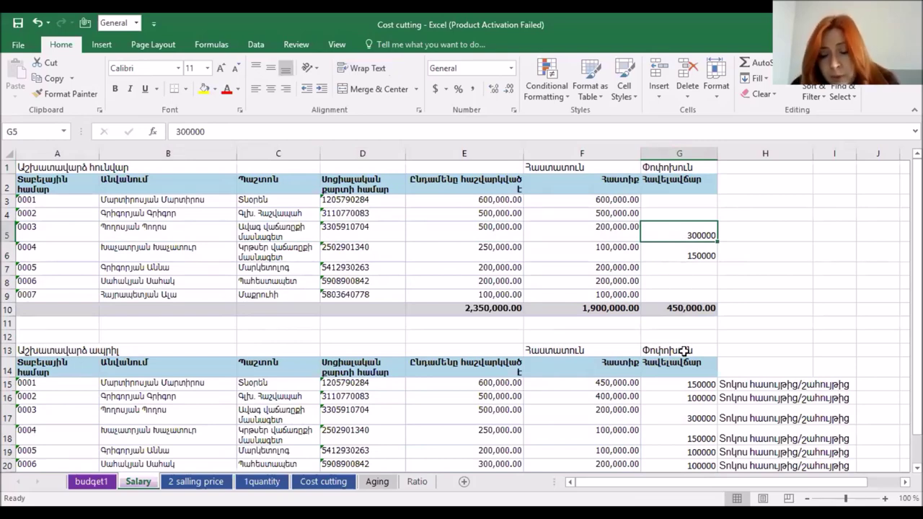
- Apply the comma number style to the Հավելավճար bonus column G and select its heading in the April table
{"action": "scroll", "coordinate": [684, 351], "scroll_direction": "down", "scroll_amount": 2}
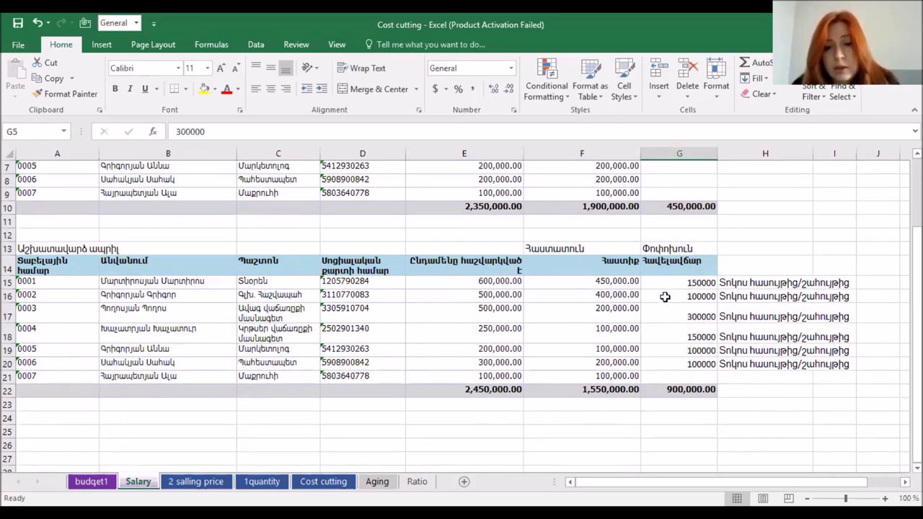
{"action": "left_click", "coordinate": [676, 147]}
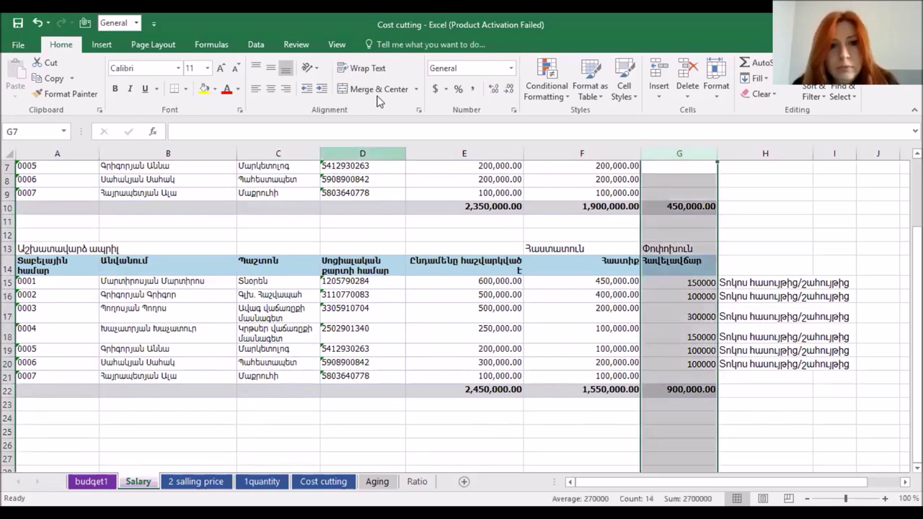
{"action": "left_click", "coordinate": [475, 89]}
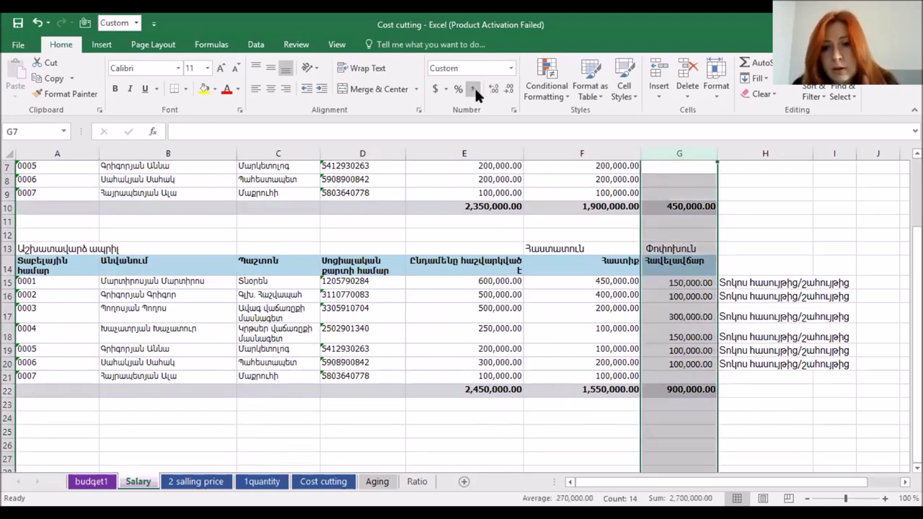
{"action": "left_click", "coordinate": [677, 364]}
{"action": "left_click", "coordinate": [681, 261]}
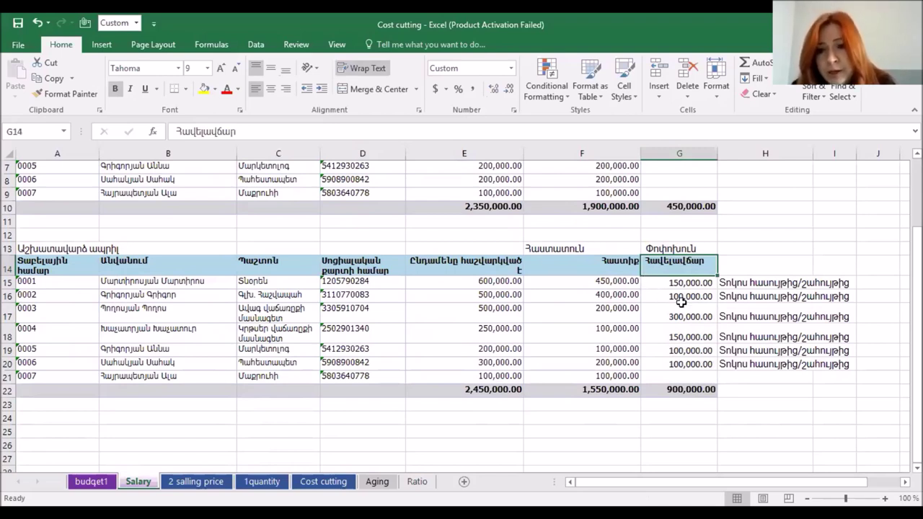
- Examine the variable bonus for employee 0001 in cell G15 of the April payroll table
{"action": "scroll", "coordinate": [680, 302], "scroll_direction": "up", "scroll_amount": 1}
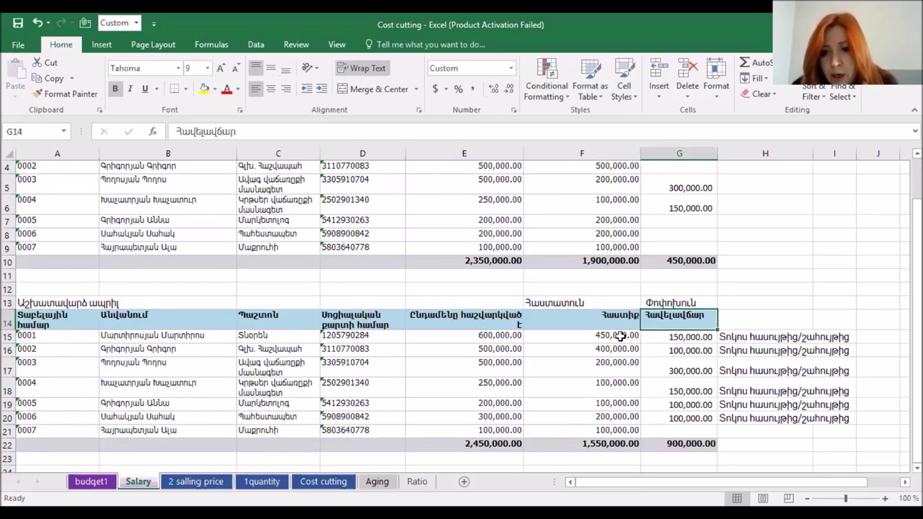
{"action": "left_click", "coordinate": [702, 335]}
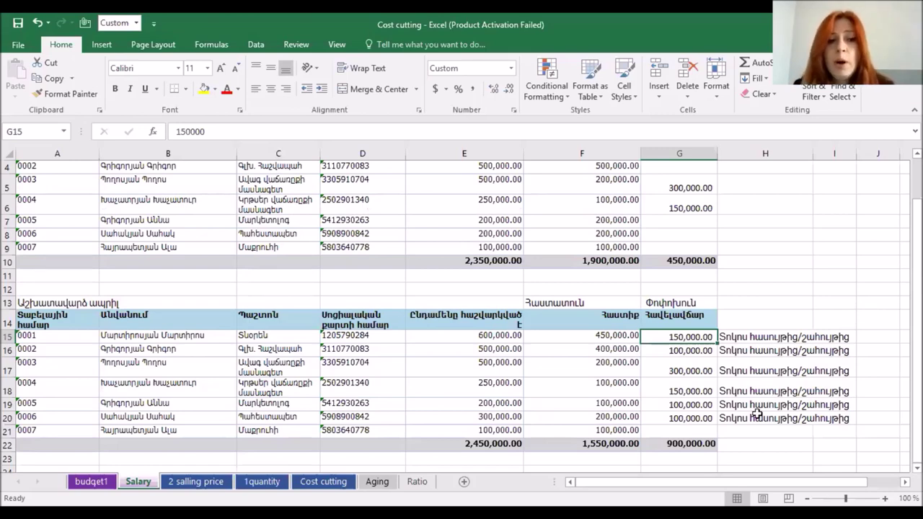
- Review income, costs and the Budget 2 (50%) profit formula in D31 on the budget1 sheet, and return to the Salary sheet
{"action": "left_click", "coordinate": [82, 483]}
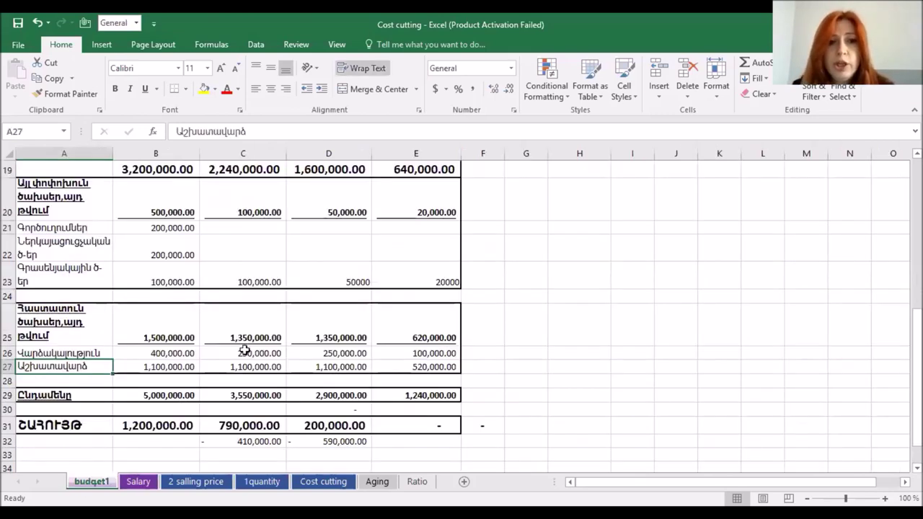
{"action": "scroll", "coordinate": [337, 339], "scroll_direction": "up", "scroll_amount": 6}
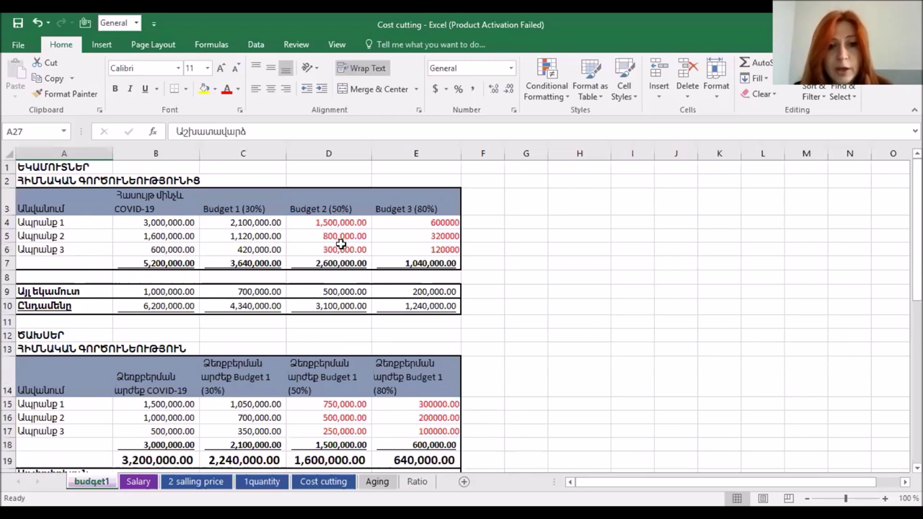
{"action": "scroll", "coordinate": [340, 244], "scroll_direction": "down", "scroll_amount": 1}
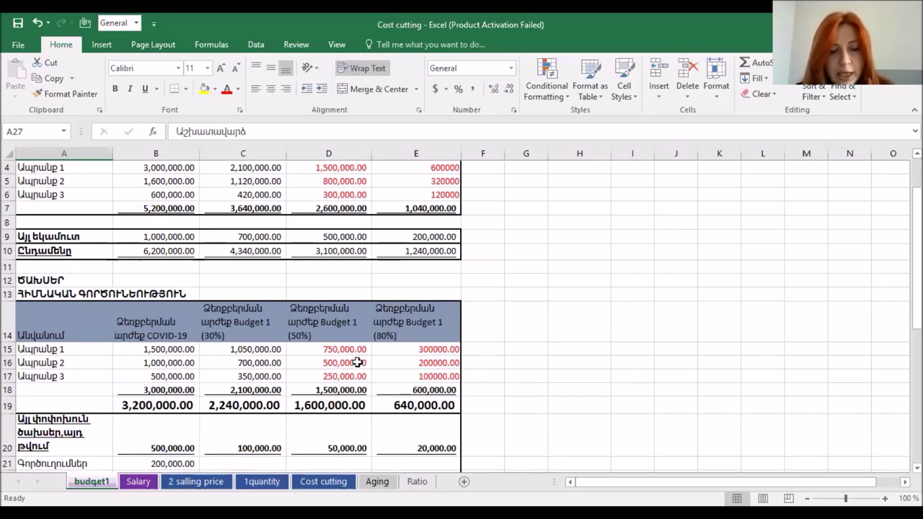
{"action": "scroll", "coordinate": [341, 364], "scroll_direction": "down", "scroll_amount": 5}
{"action": "scroll", "coordinate": [341, 365], "scroll_direction": "down", "scroll_amount": 1}
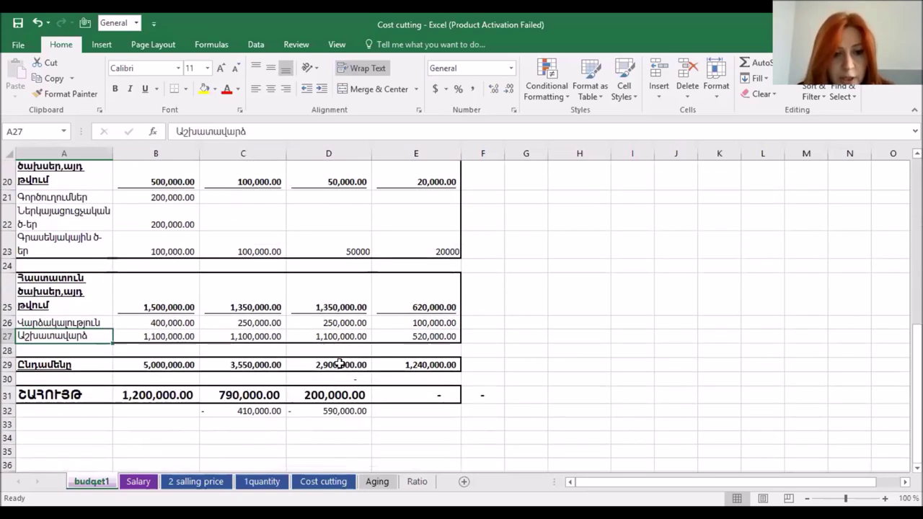
{"action": "left_click", "coordinate": [323, 354]}
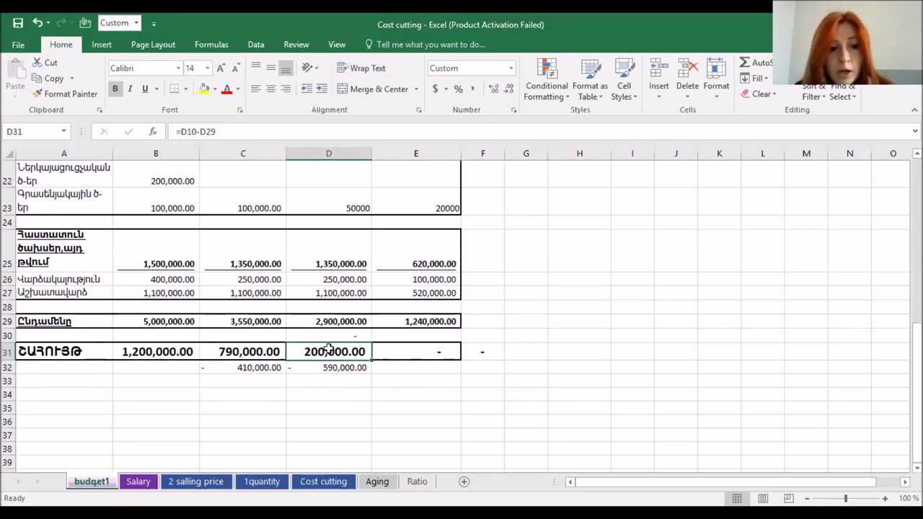
{"action": "left_click", "coordinate": [137, 485]}
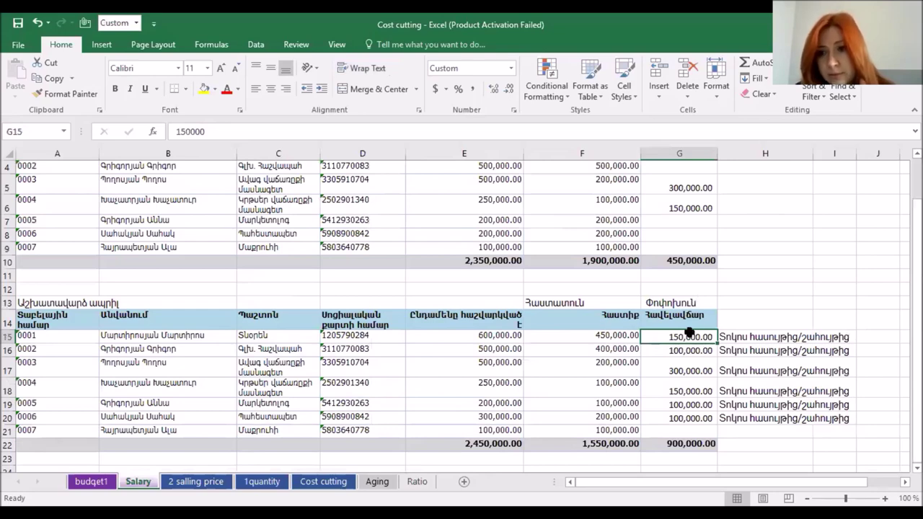